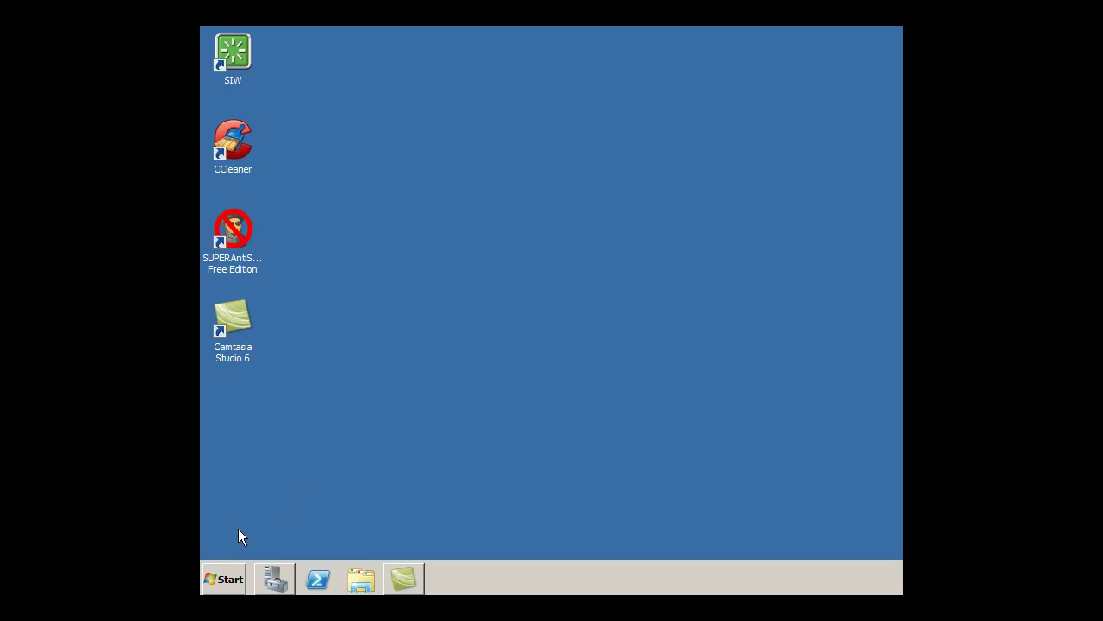
# Open Active Directory Users and Computers from the server's administrative tools.
pyautogui.click(240, 582)
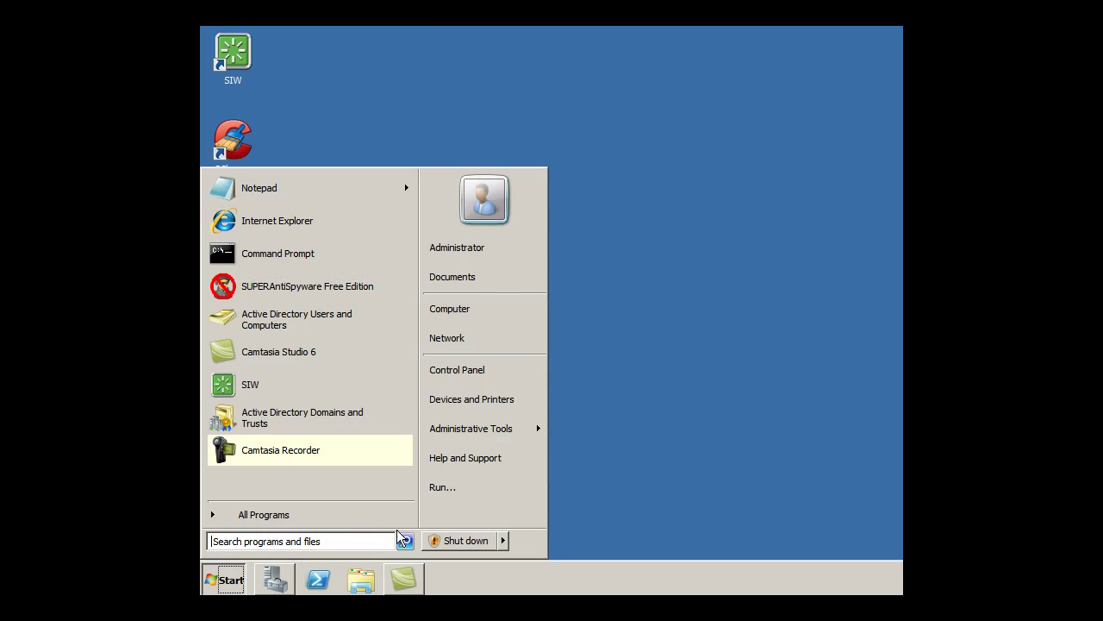
pyautogui.moveTo(503, 443)
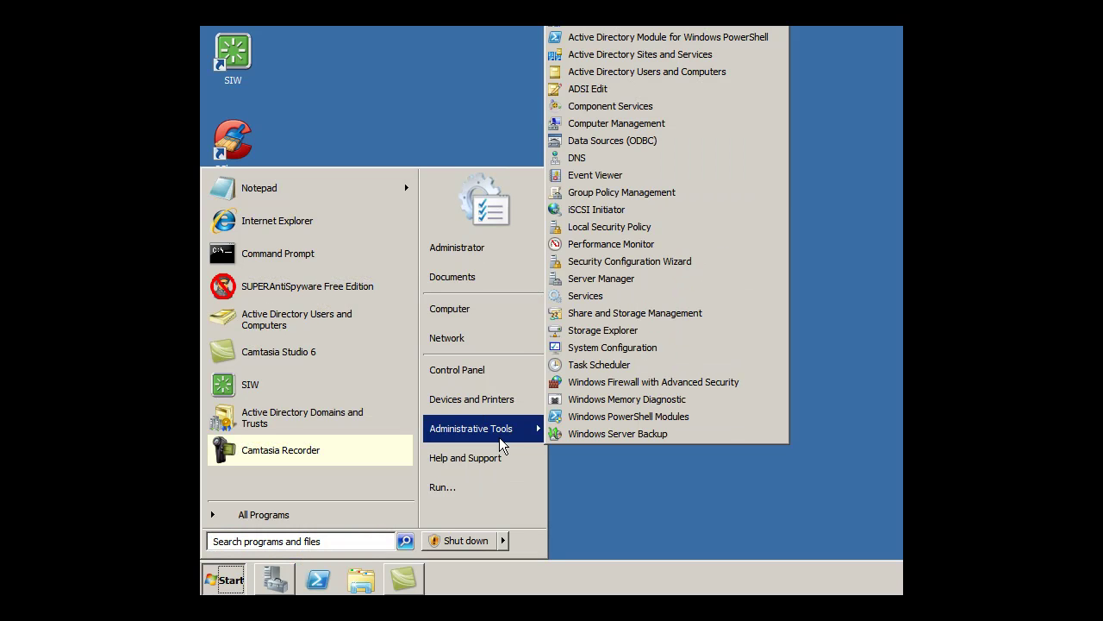
pyautogui.click(586, 72)
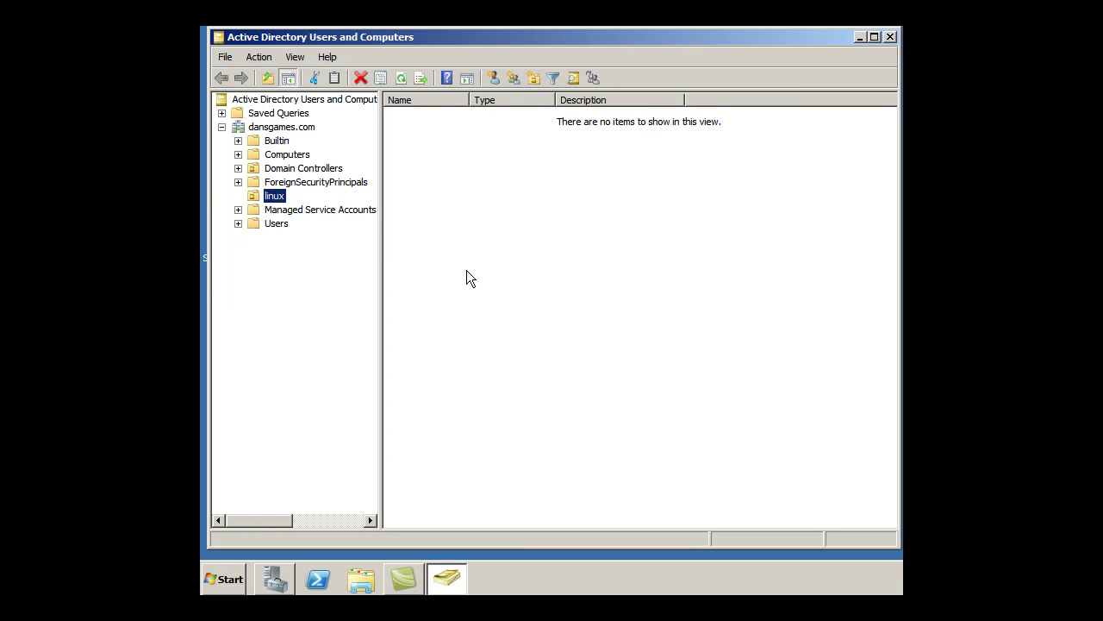
# Collapse the dansgames.com domain tree and widen the Name column to fit the full container names.
pyautogui.click(221, 128)
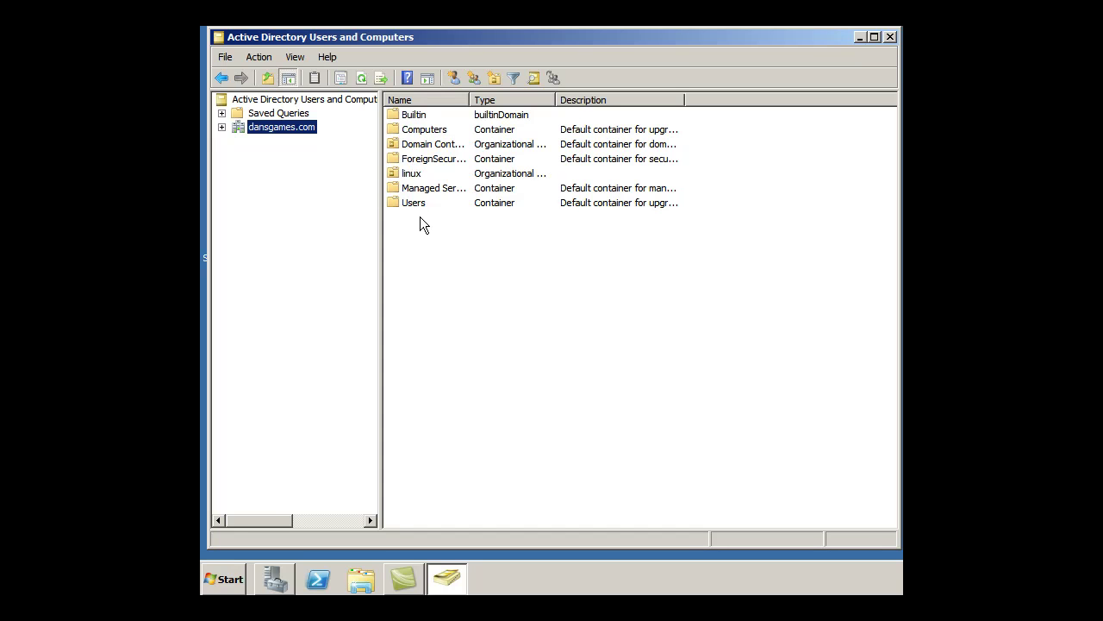
pyautogui.moveTo(470, 100); pyautogui.dragTo(525, 99)
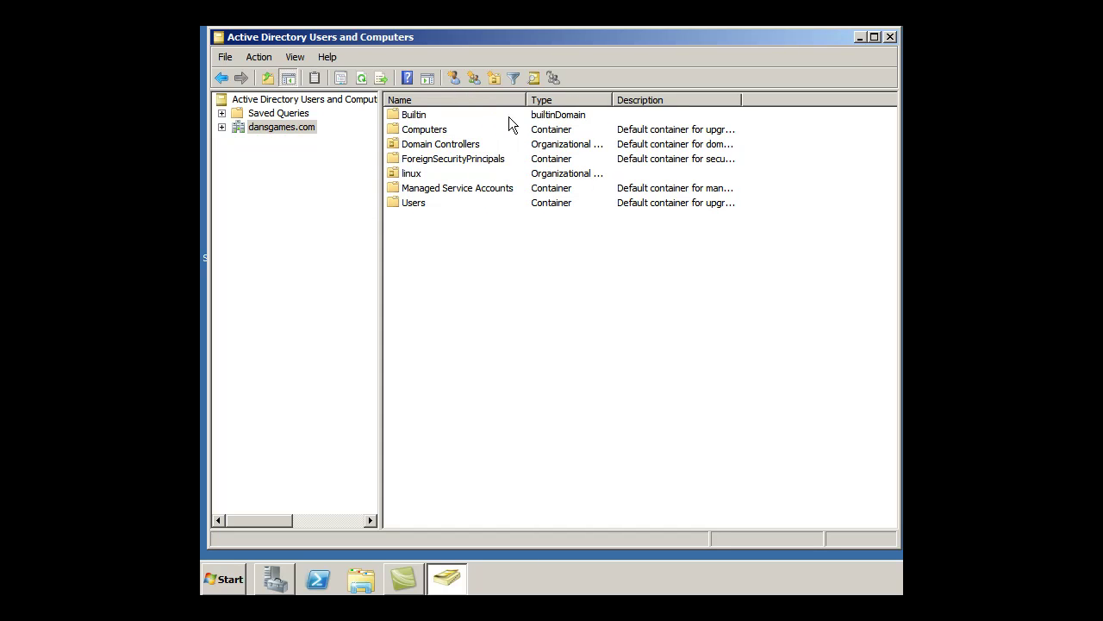
pyautogui.click(411, 177)
pyautogui.click(424, 220)
# Create an organizational unit named server directly under the dansgames.com domain, keeping accidental-deletion protection on.
pyautogui.rightClick(264, 129)
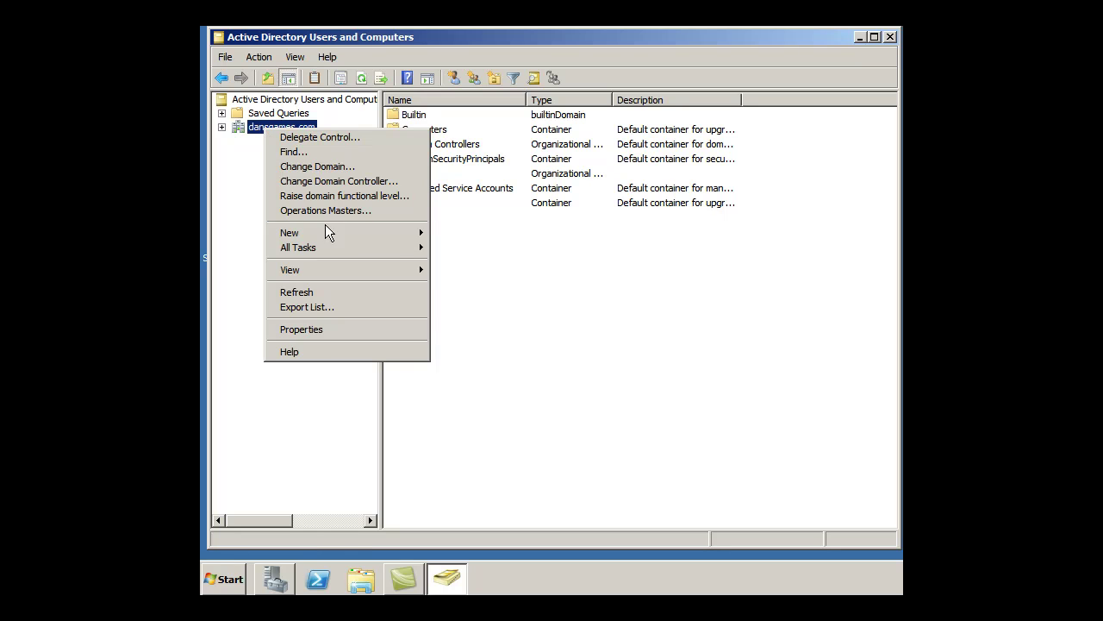
pyautogui.moveTo(343, 234)
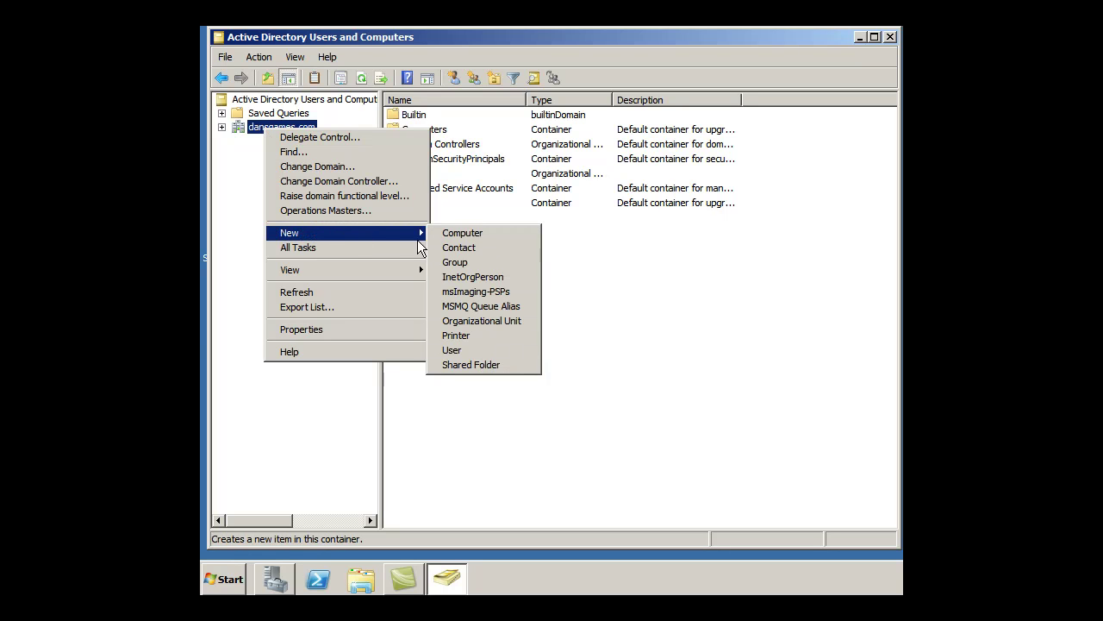
pyautogui.click(488, 321)
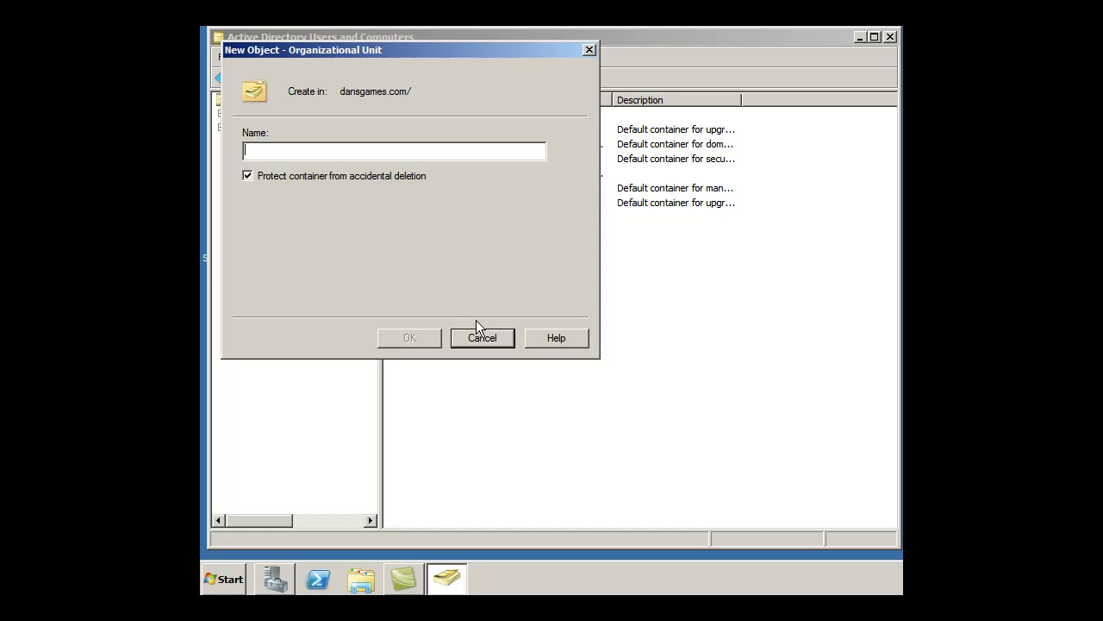
pyautogui.write('serv')
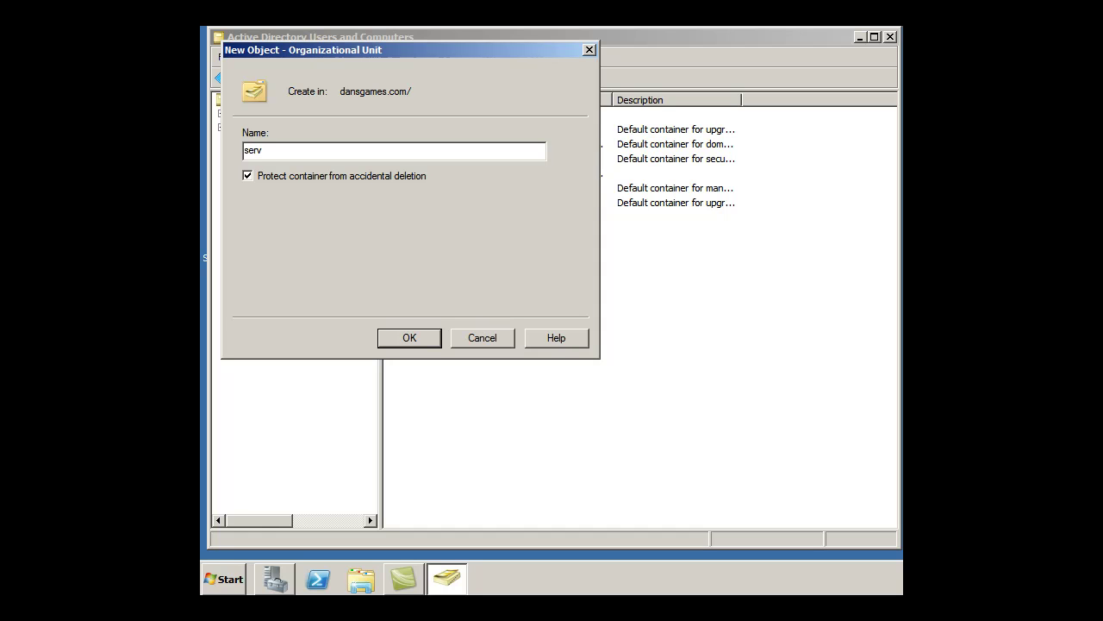
pyautogui.write('er')
pyautogui.click(410, 338)
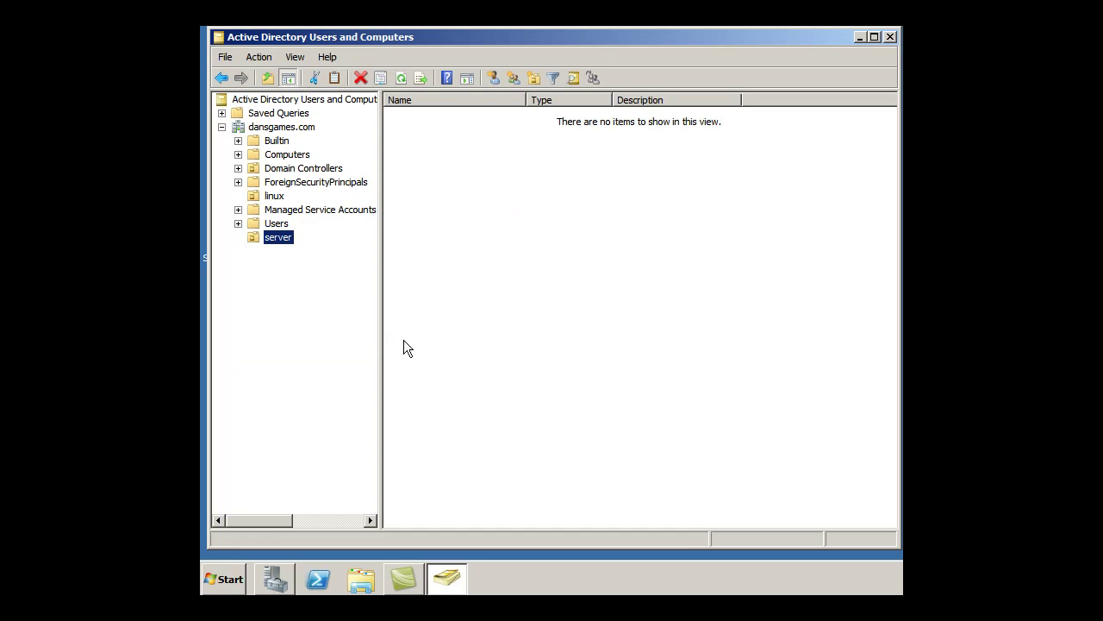
# Create an organizational unit named ubuntu inside the linux organizational unit.
pyautogui.click(221, 127)
pyautogui.click(222, 127)
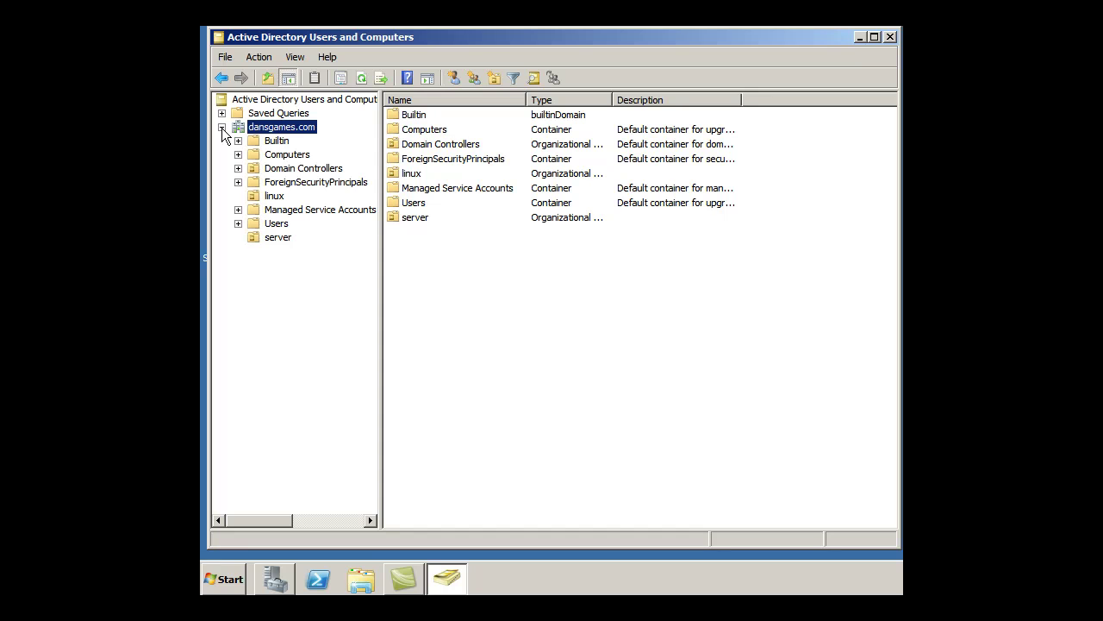
pyautogui.click(256, 198)
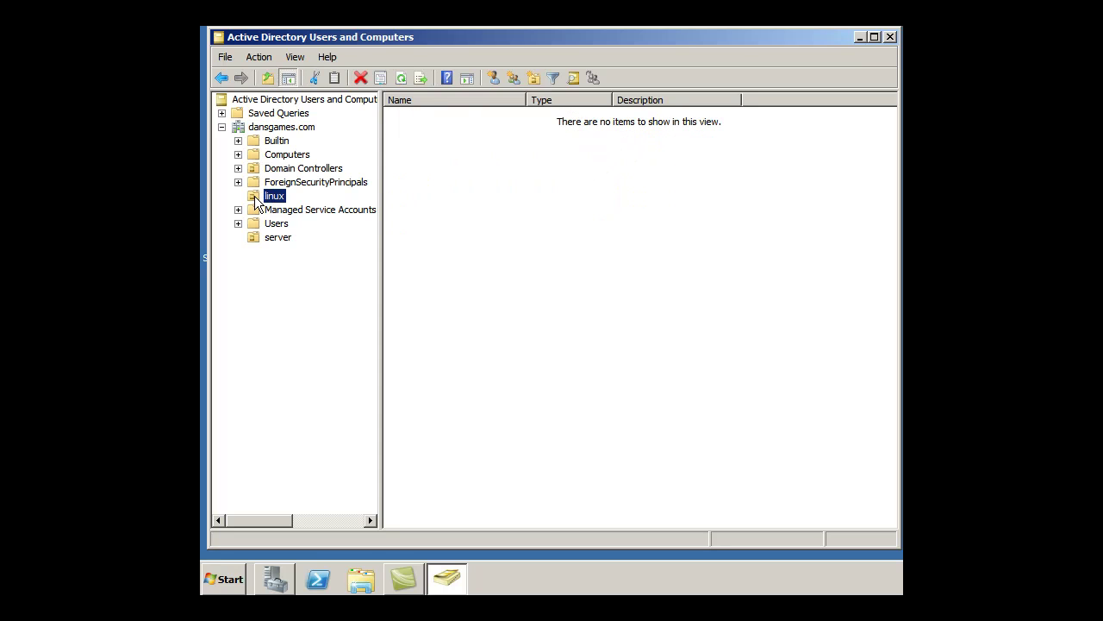
pyautogui.rightClick(256, 201)
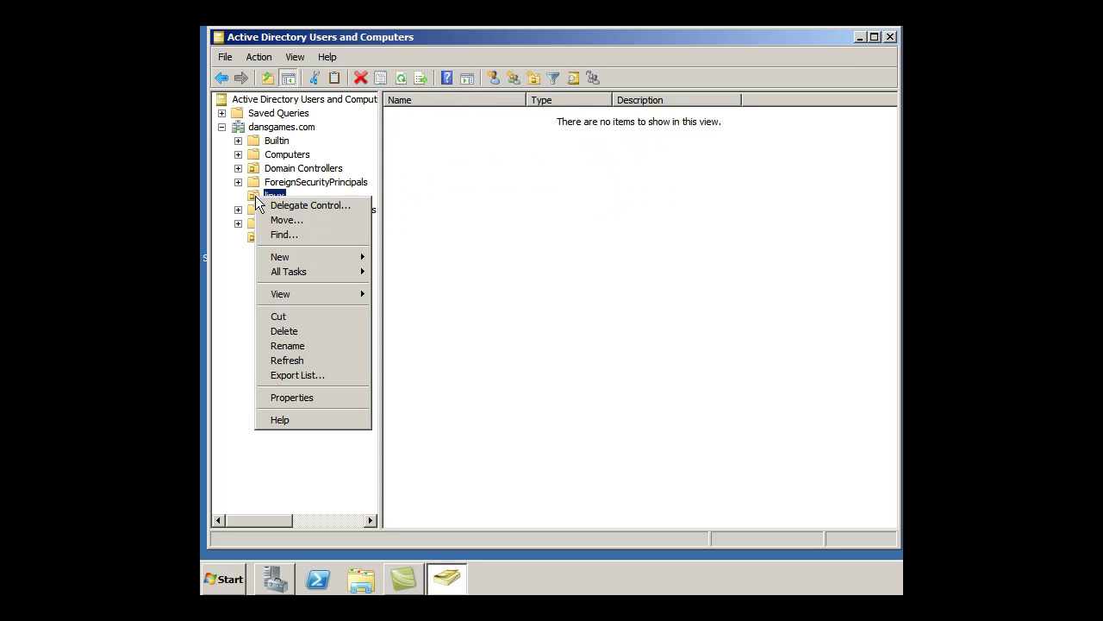
pyautogui.moveTo(290, 252)
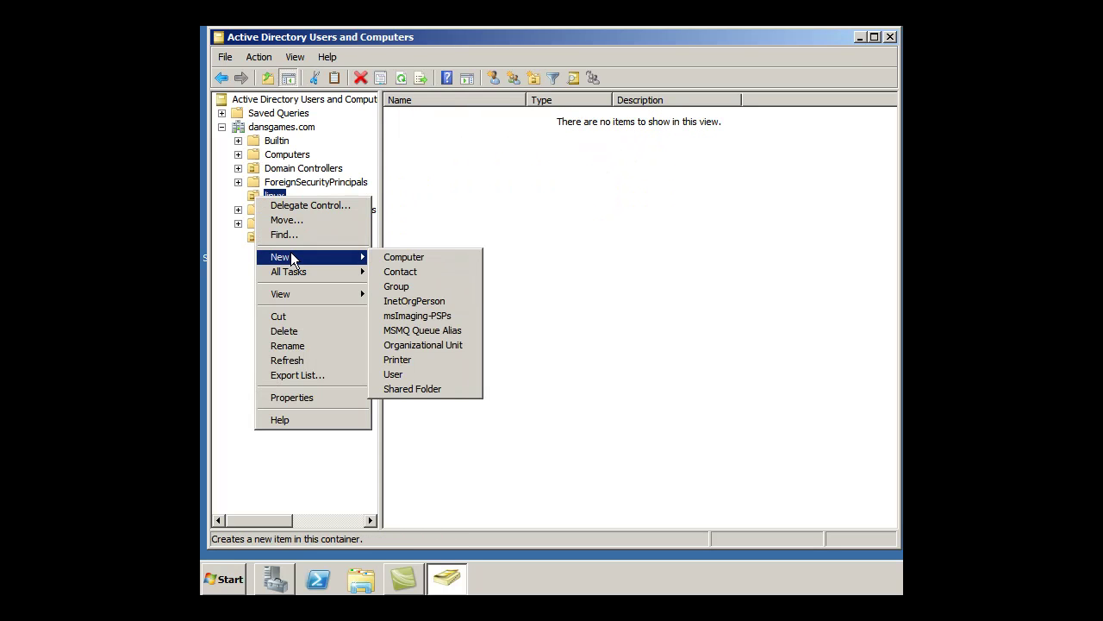
pyautogui.click(421, 347)
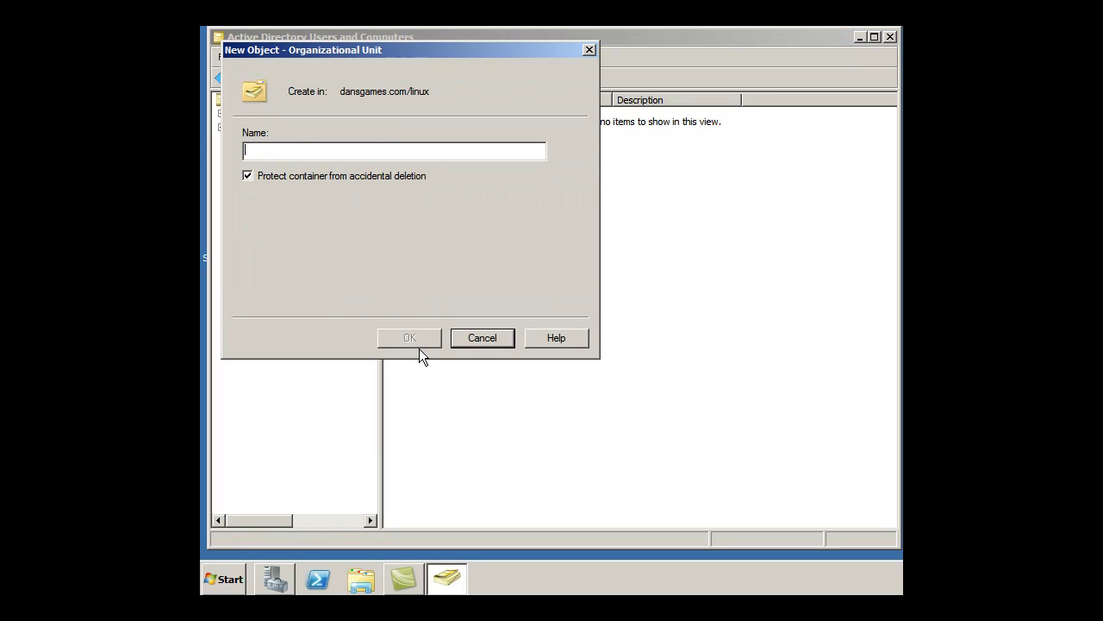
pyautogui.write('ubuntu')
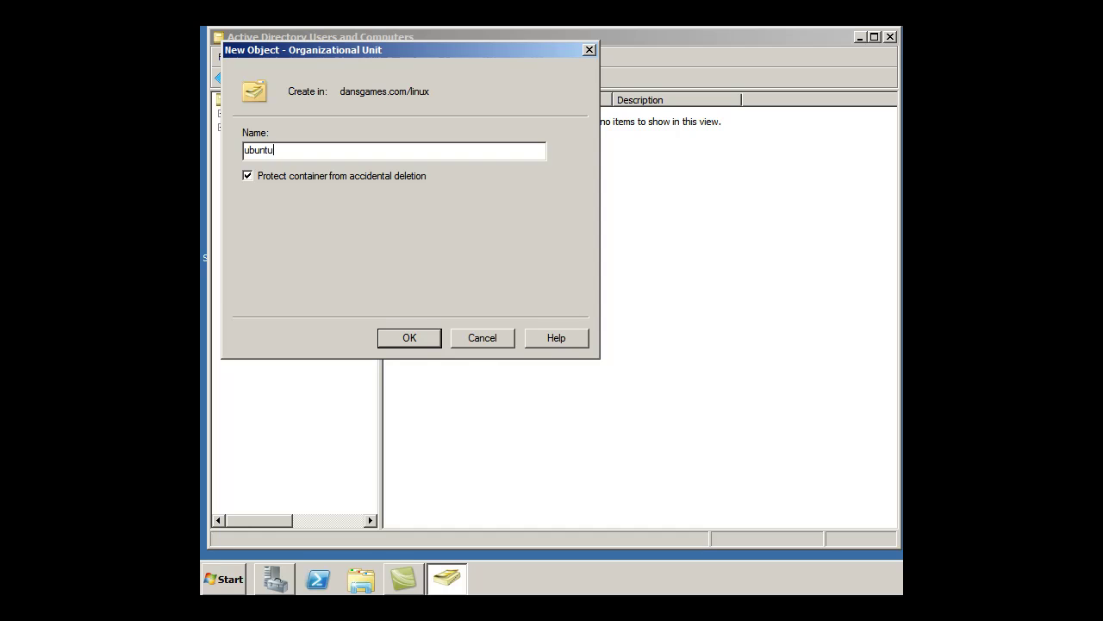
pyautogui.click(393, 340)
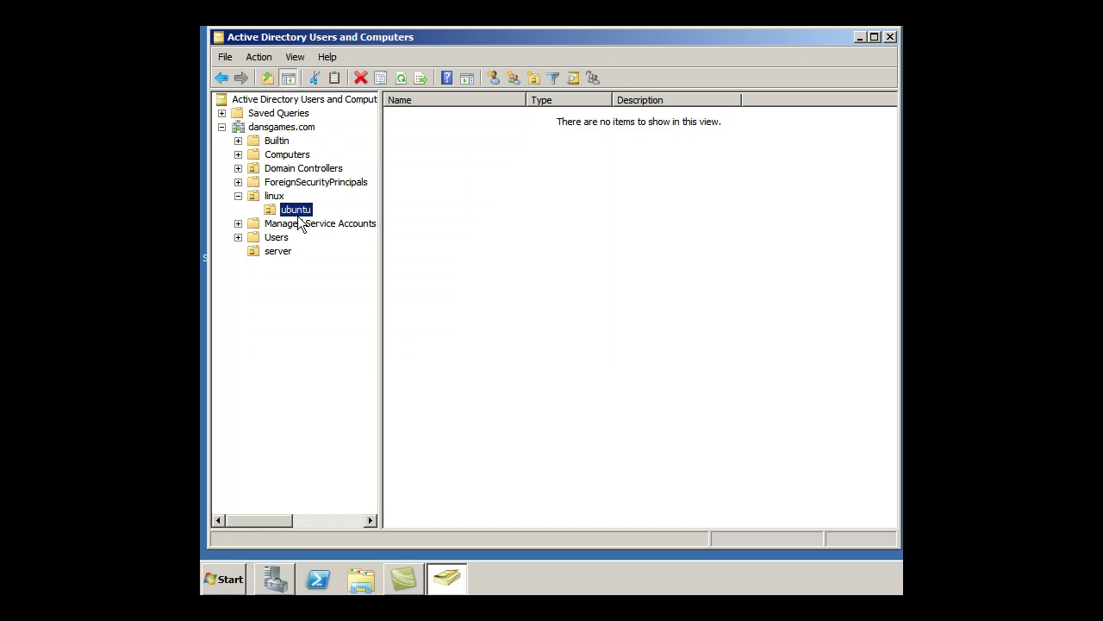
# Add a second organizational unit named fedora inside the linux organizational unit.
pyautogui.rightClick(256, 198)
pyautogui.moveTo(311, 255)
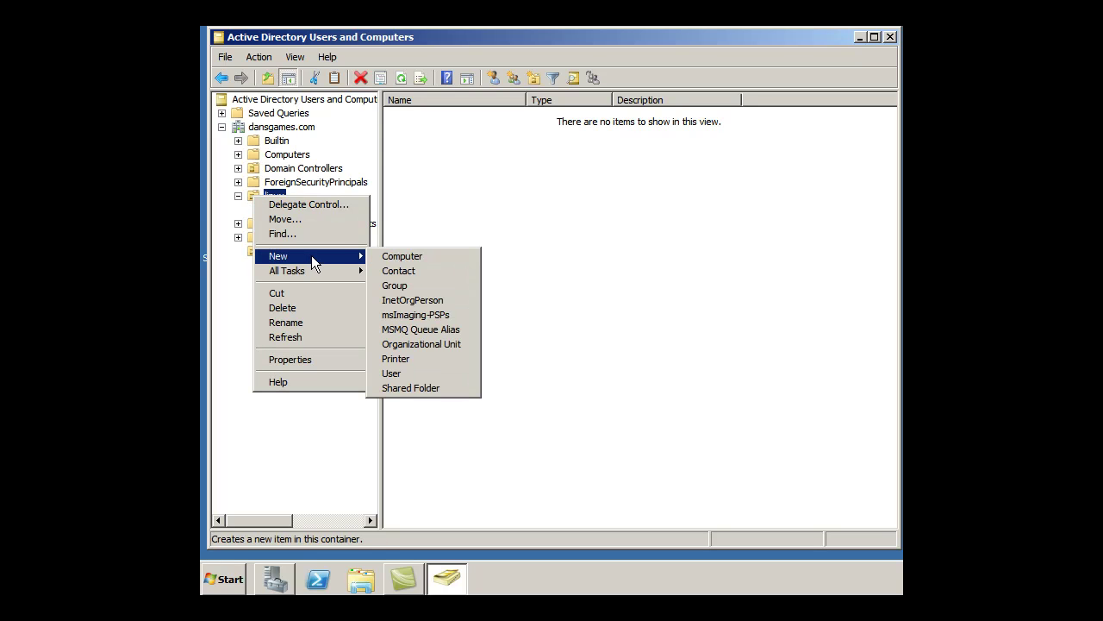
pyautogui.click(431, 343)
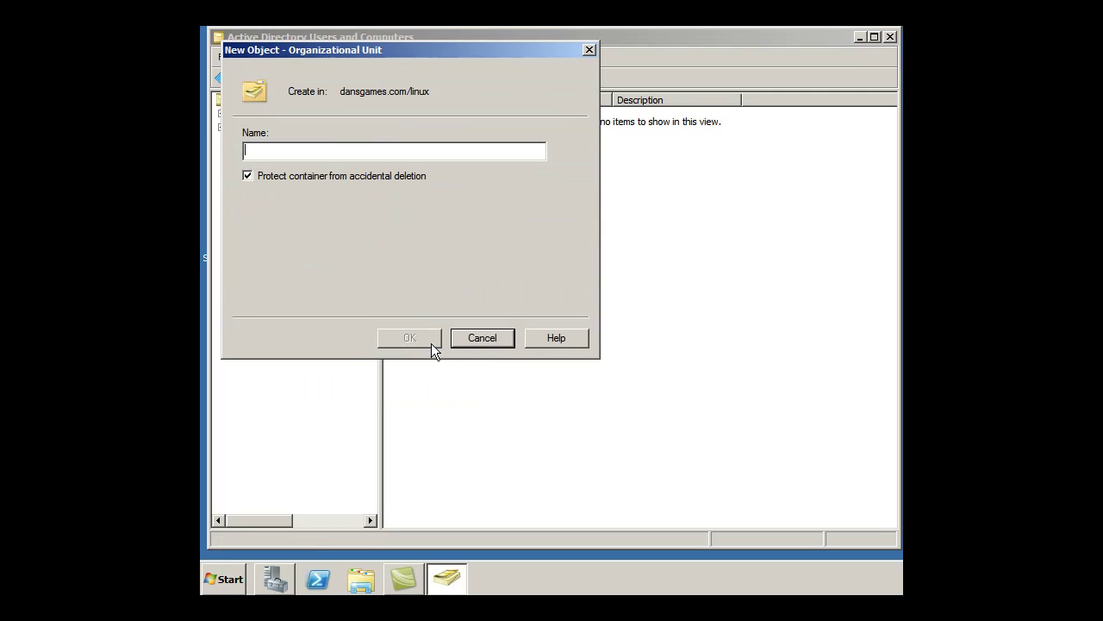
pyautogui.write('fedora')
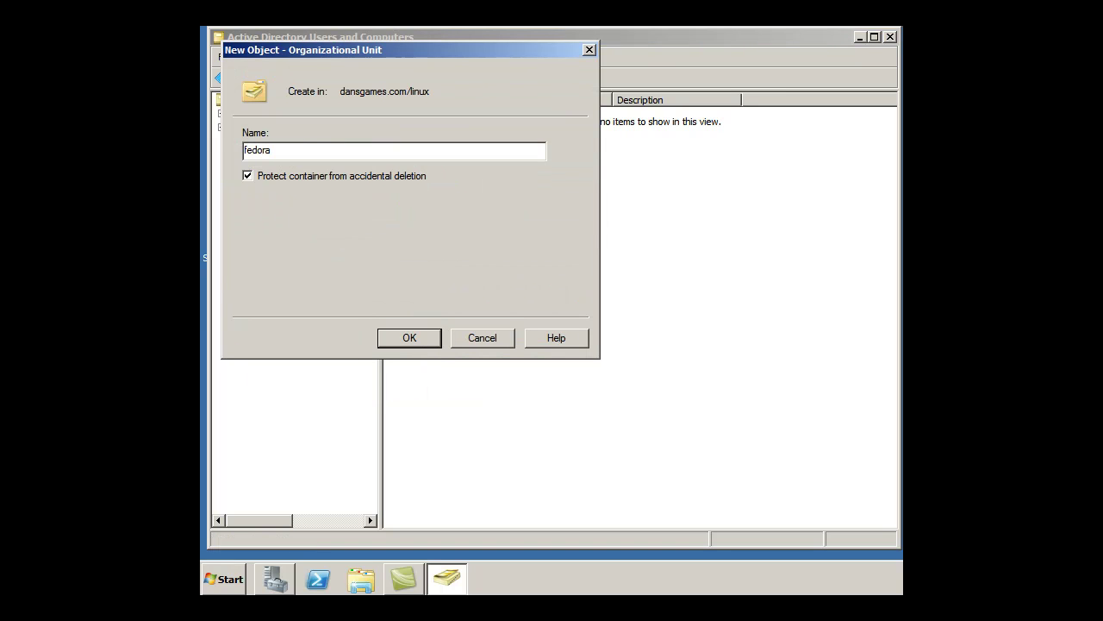
pyautogui.click(410, 338)
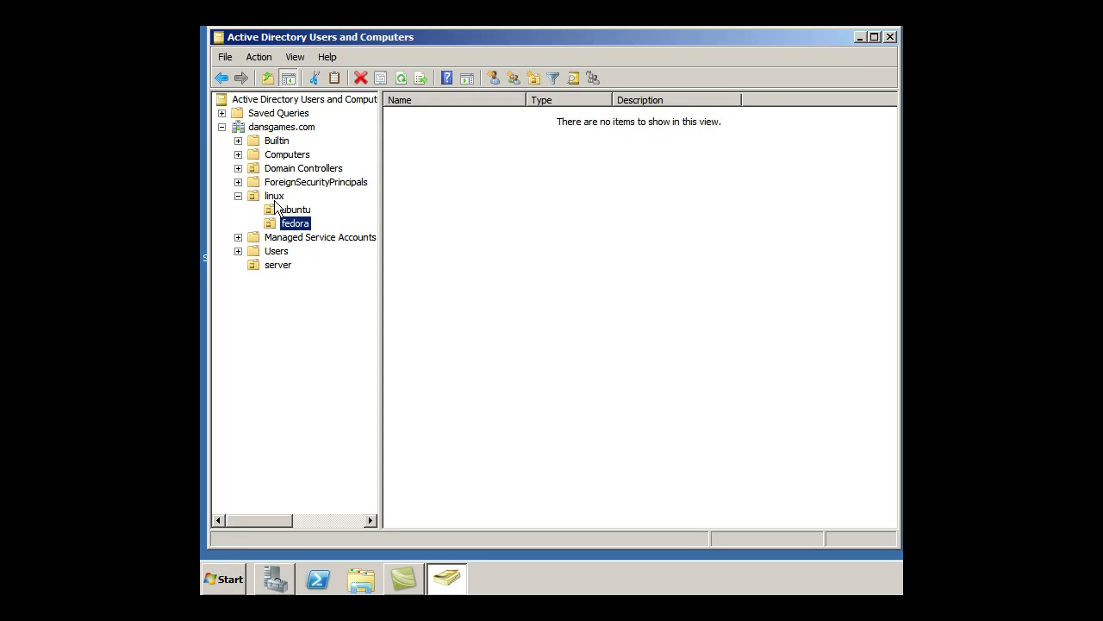
# Create an organizational unit named win2008 inside the server organizational unit.
pyautogui.click(256, 265)
pyautogui.rightClick(256, 266)
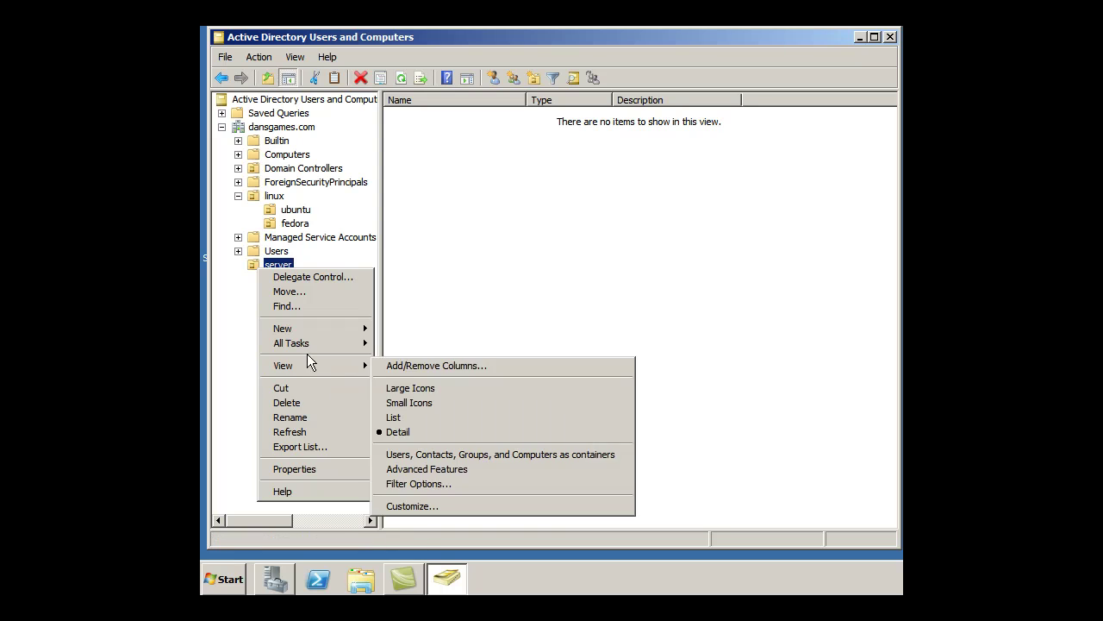
pyautogui.moveTo(312, 329)
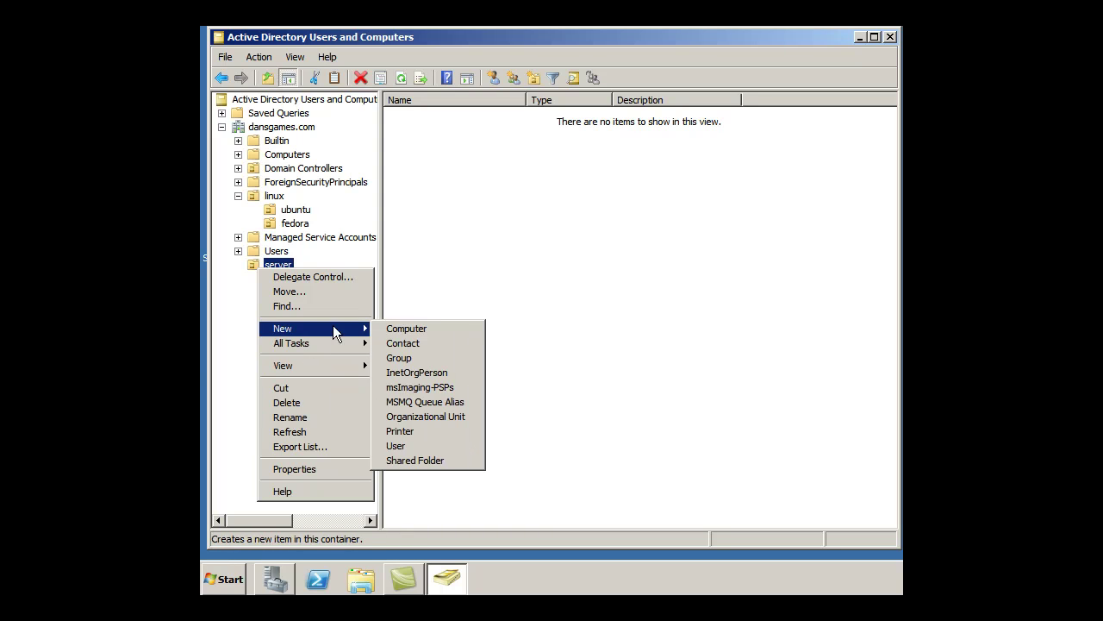
pyautogui.click(422, 417)
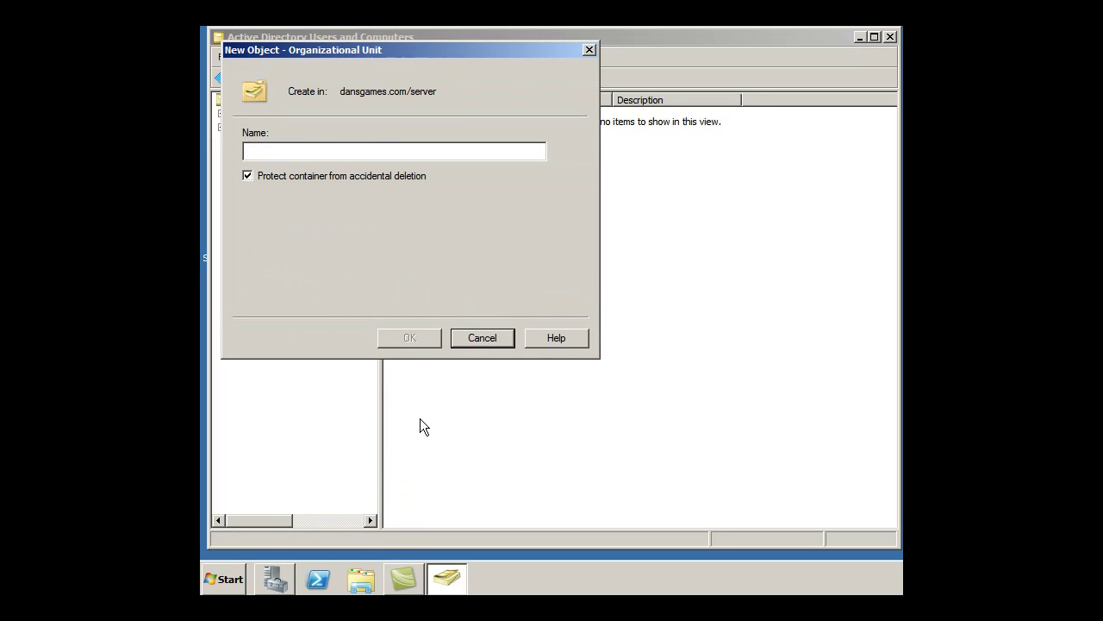
pyautogui.write('serve')
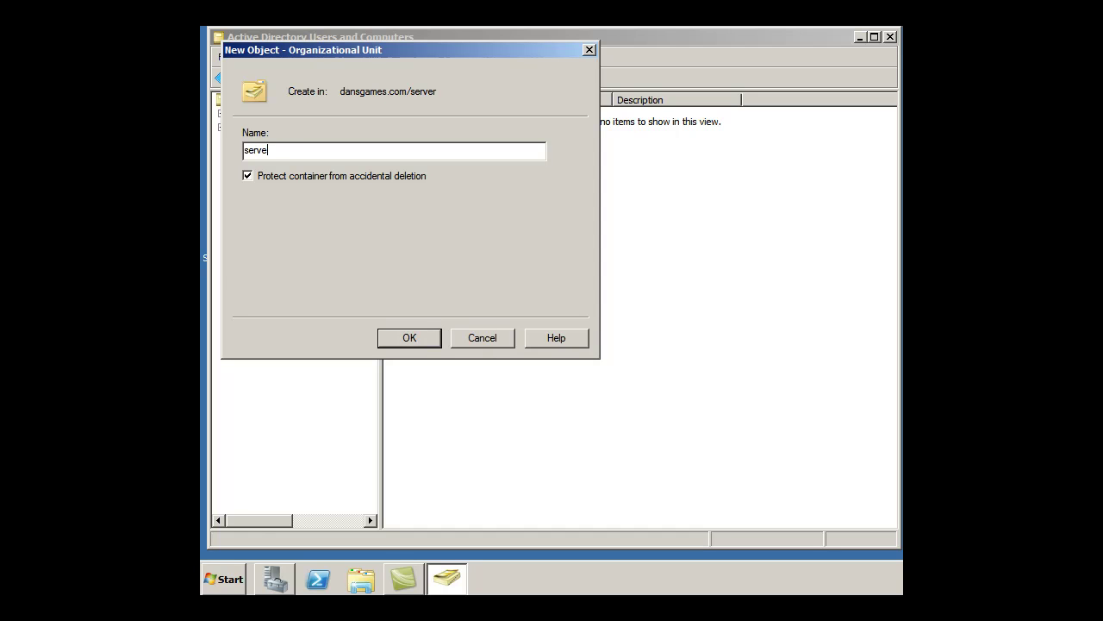
pyautogui.write('r2008')
pyautogui.press('BackSpace')
pyautogui.press('BackSpace')
pyautogui.press('BackSpace')
pyautogui.press('BackSpace')
pyautogui.press('BackSpace')
pyautogui.press('BackSpace')
pyautogui.write('win')
pyautogui.click(281, 150)
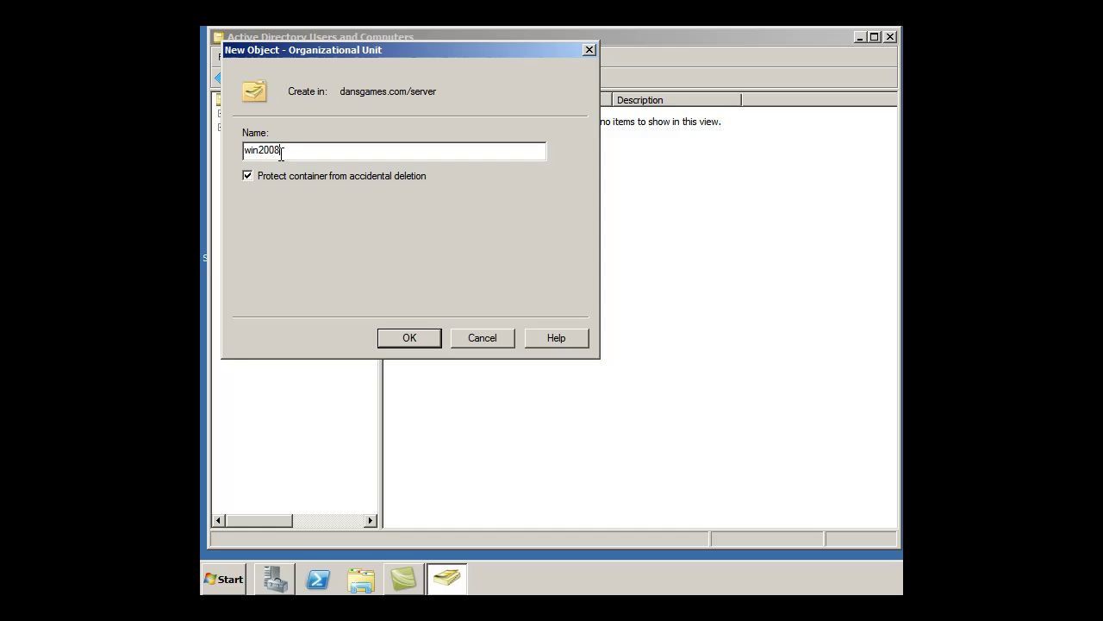
pyautogui.click(402, 337)
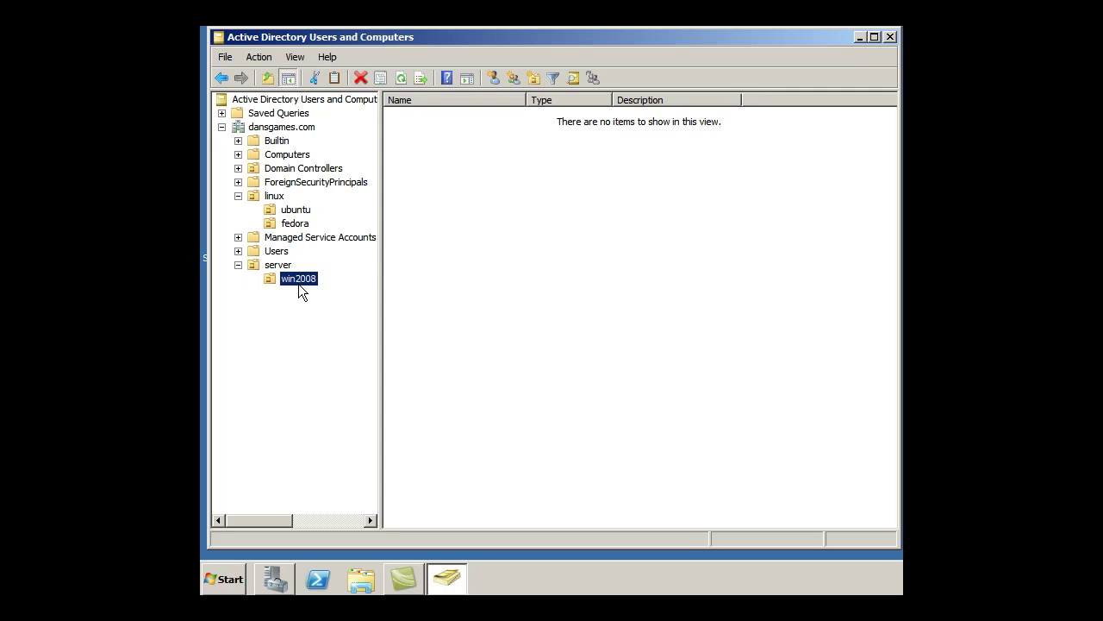
# Create an organizational unit named security directly under the dansgames.com domain.
pyautogui.rightClick(264, 129)
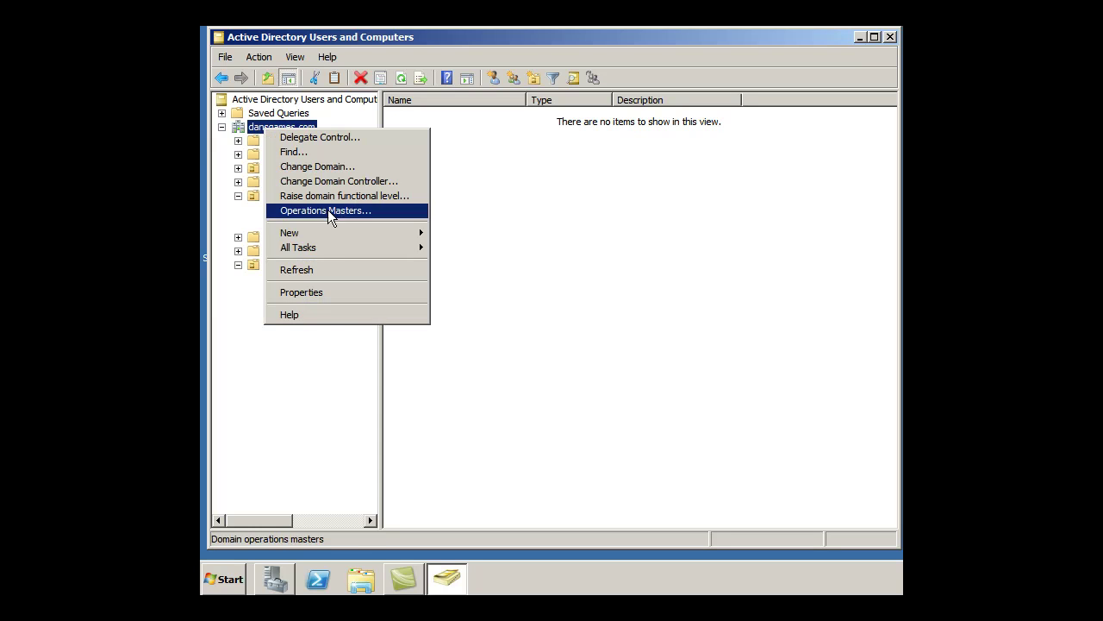
pyautogui.moveTo(336, 236)
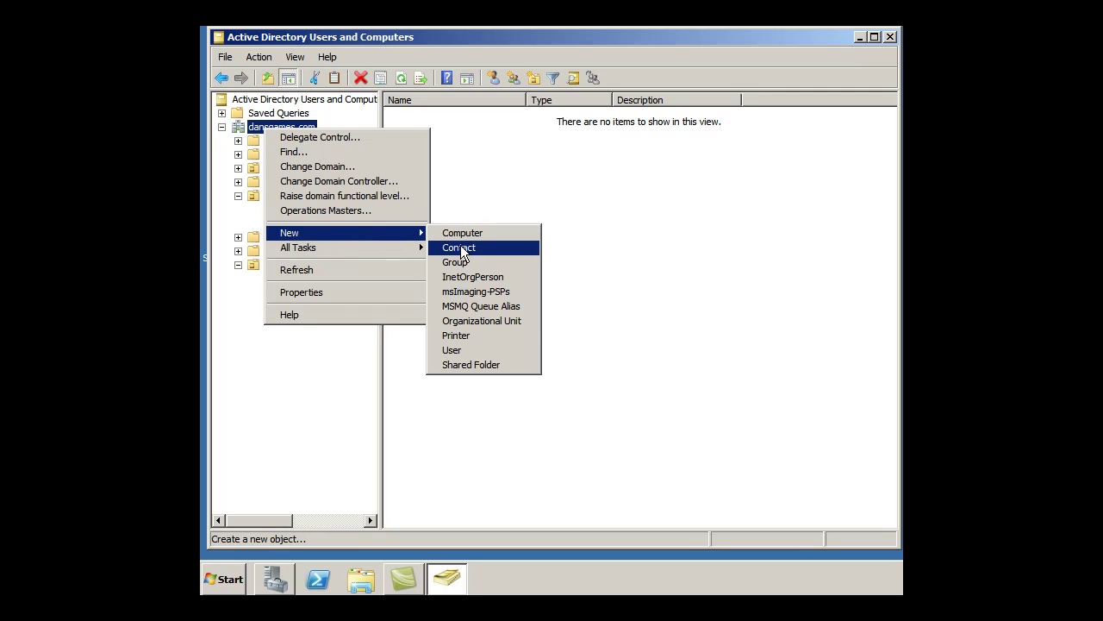
pyautogui.click(488, 322)
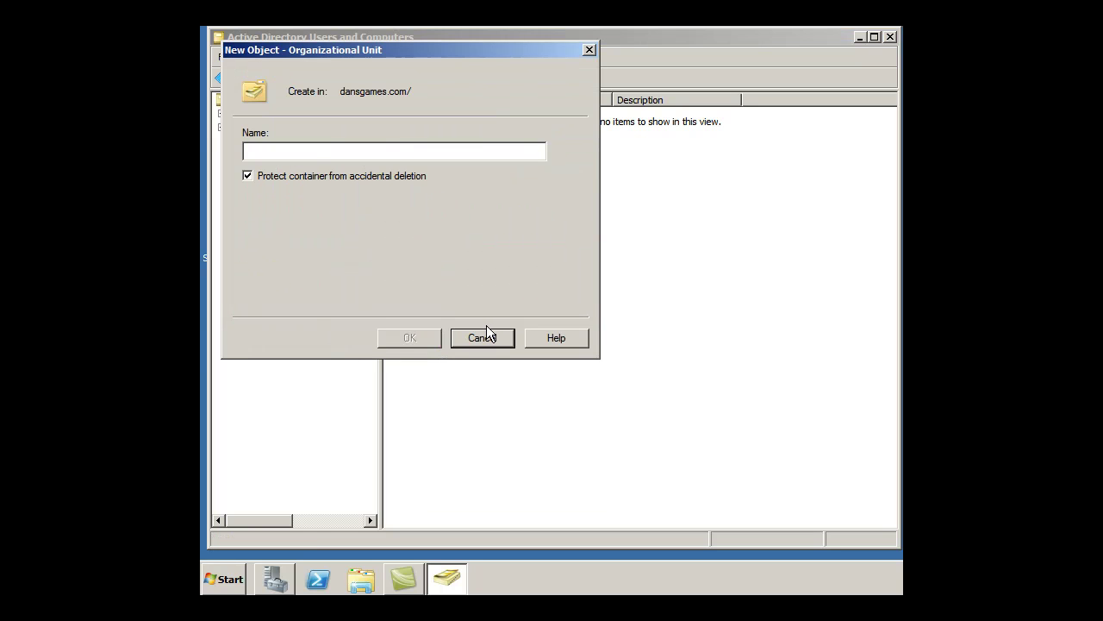
pyautogui.write('secur')
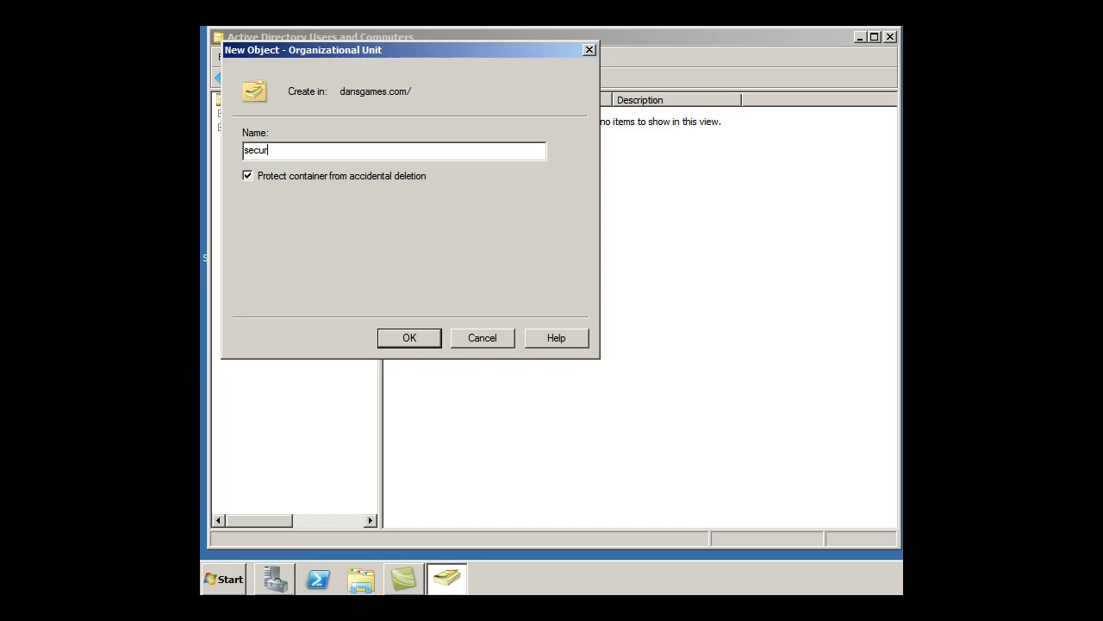
pyautogui.write('ity')
pyautogui.click(419, 339)
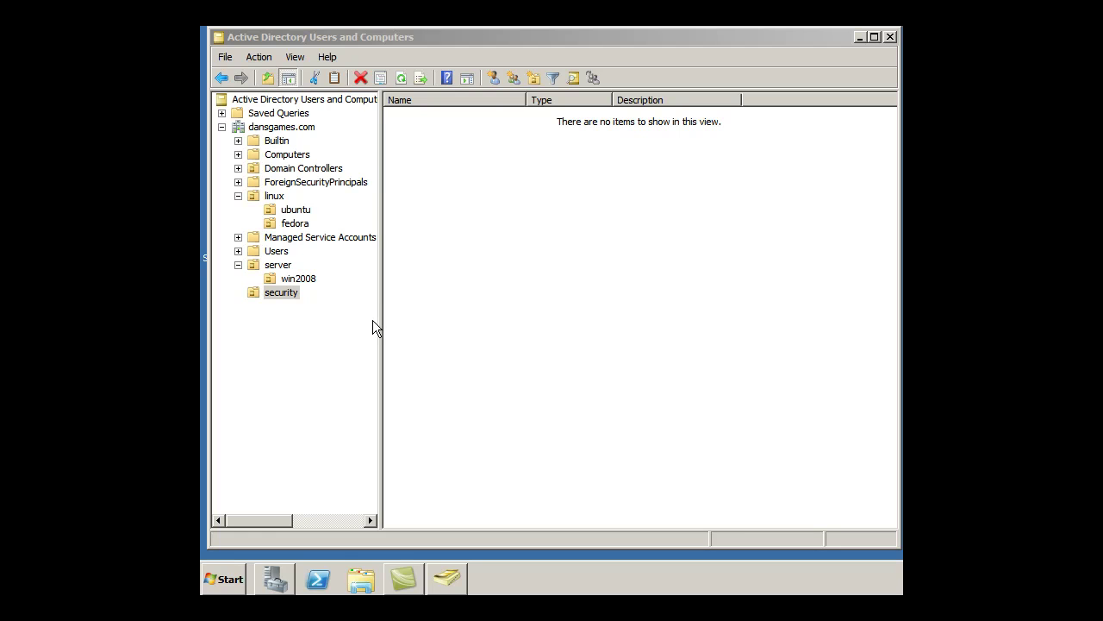
# Create a second organizational unit named win7 inside the server organizational unit.
pyautogui.click(256, 265)
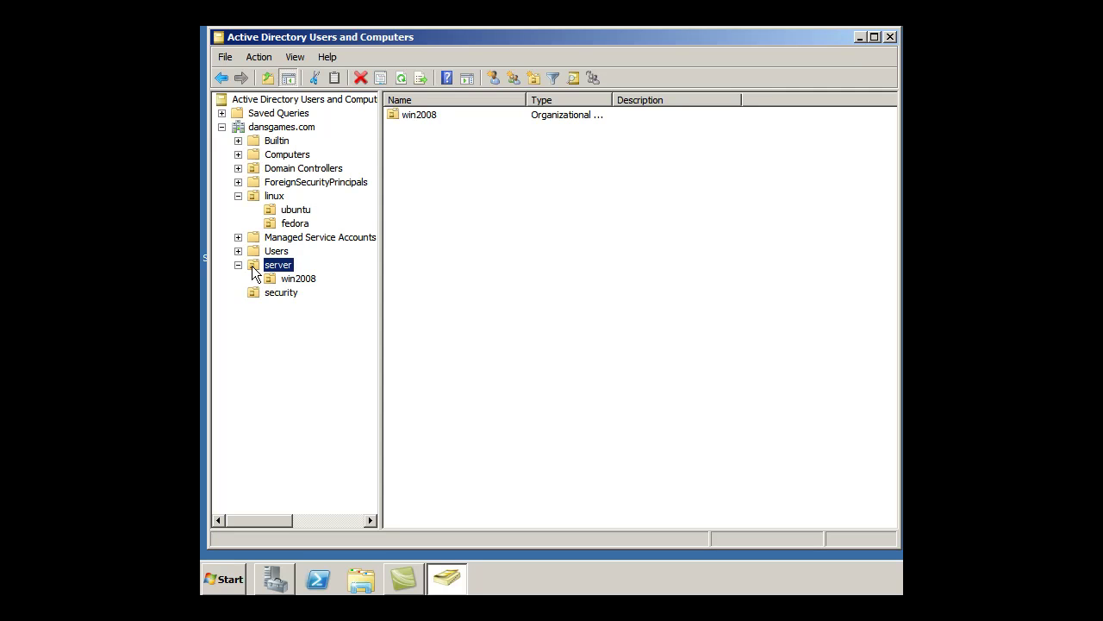
pyautogui.rightClick(254, 266)
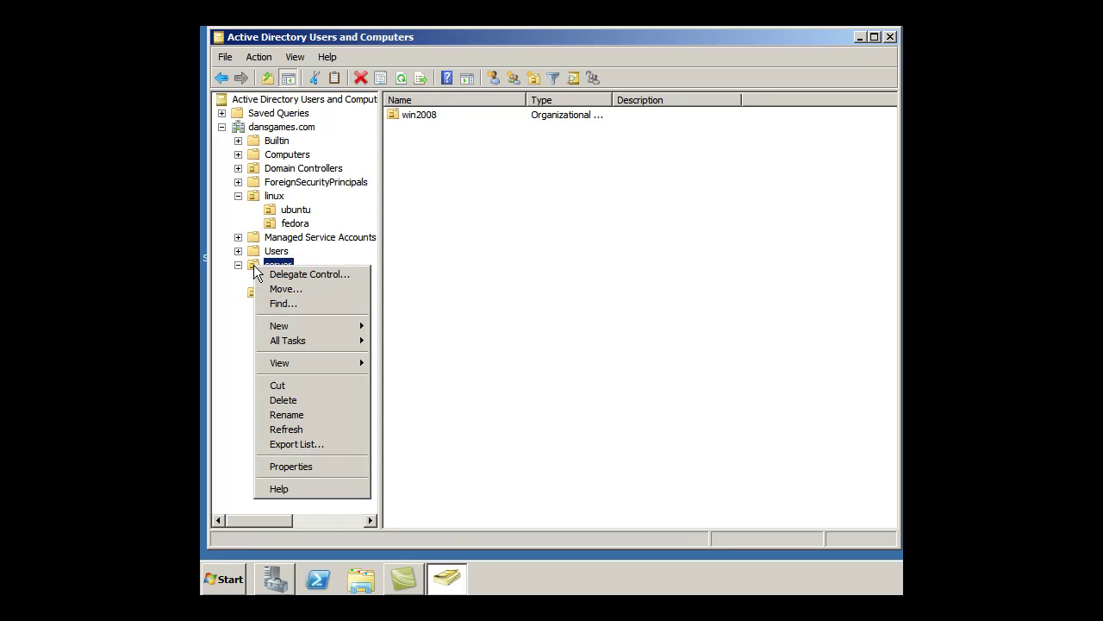
pyautogui.moveTo(314, 324)
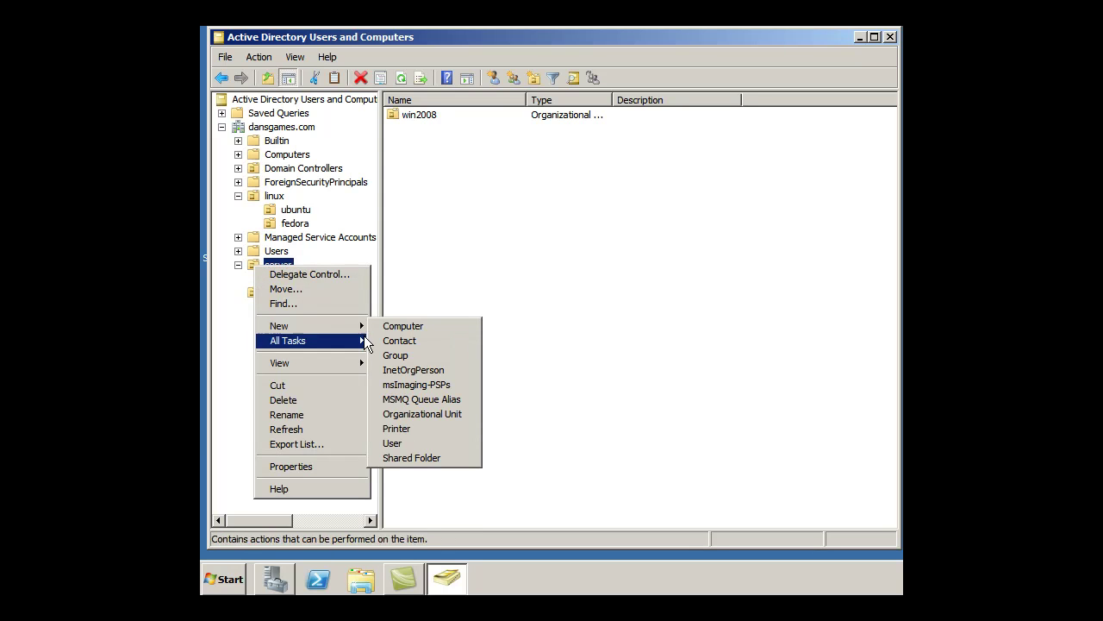
pyautogui.click(420, 414)
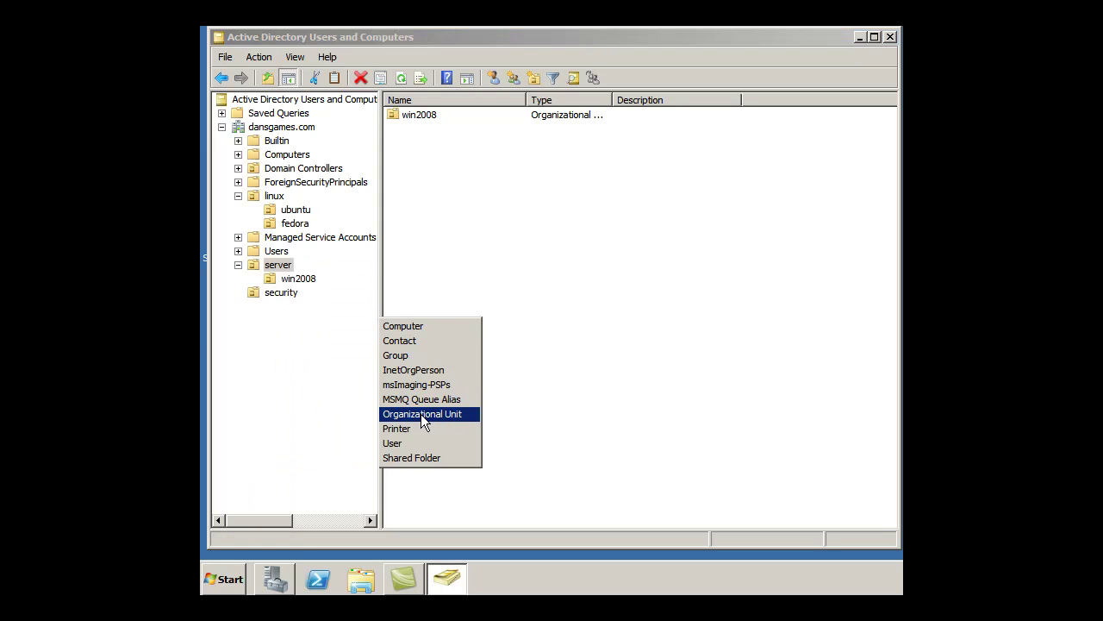
pyautogui.write('w')
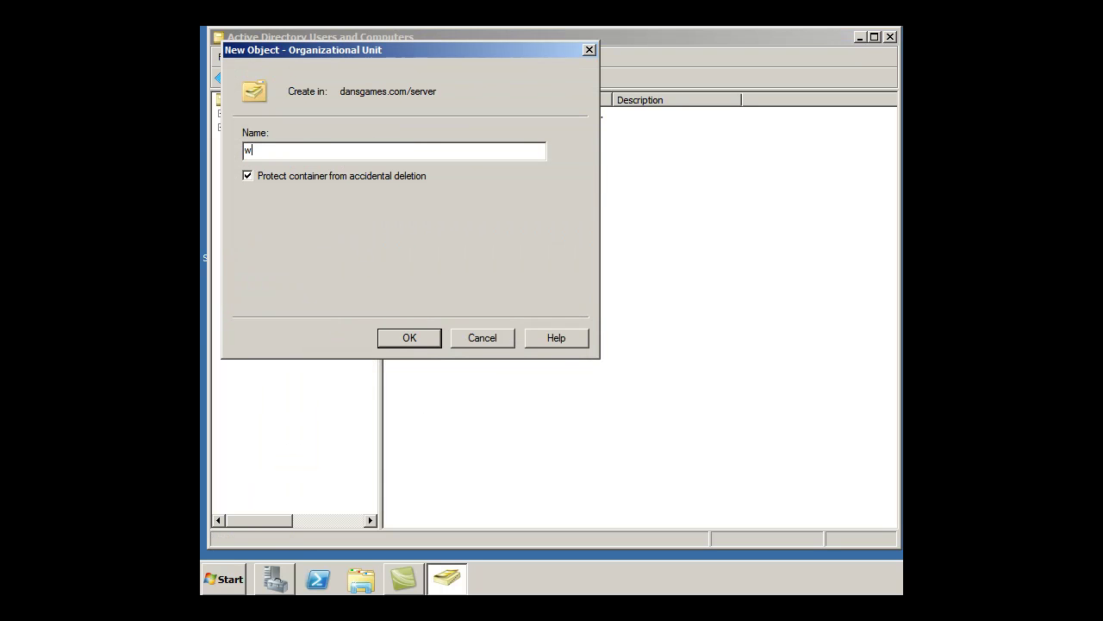
pyautogui.write('in7')
pyautogui.click(416, 338)
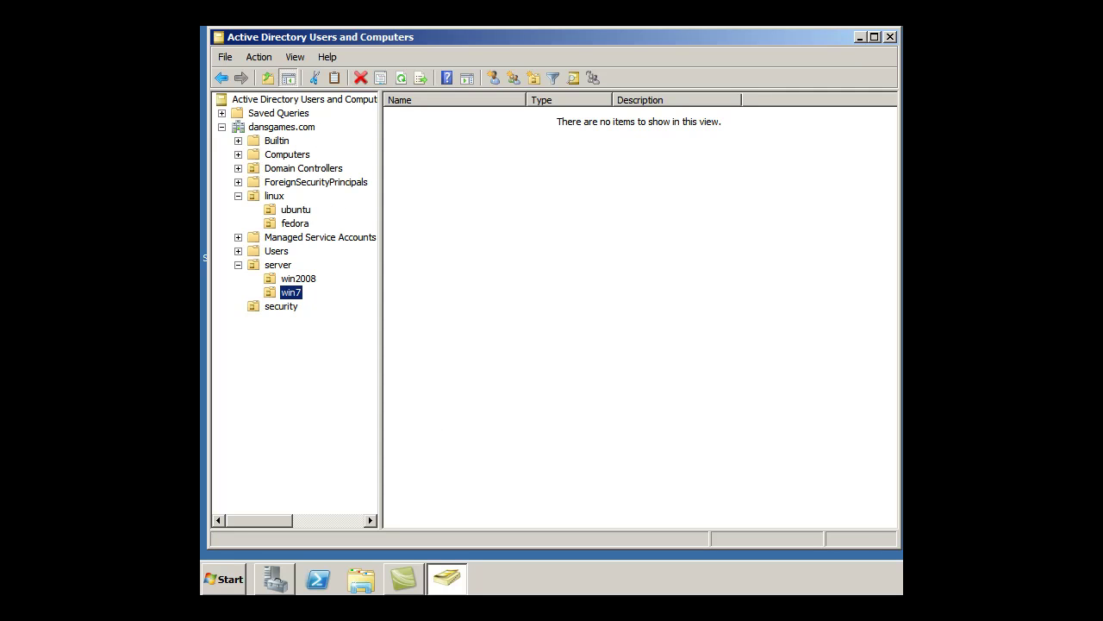
pyautogui.press('super+e')
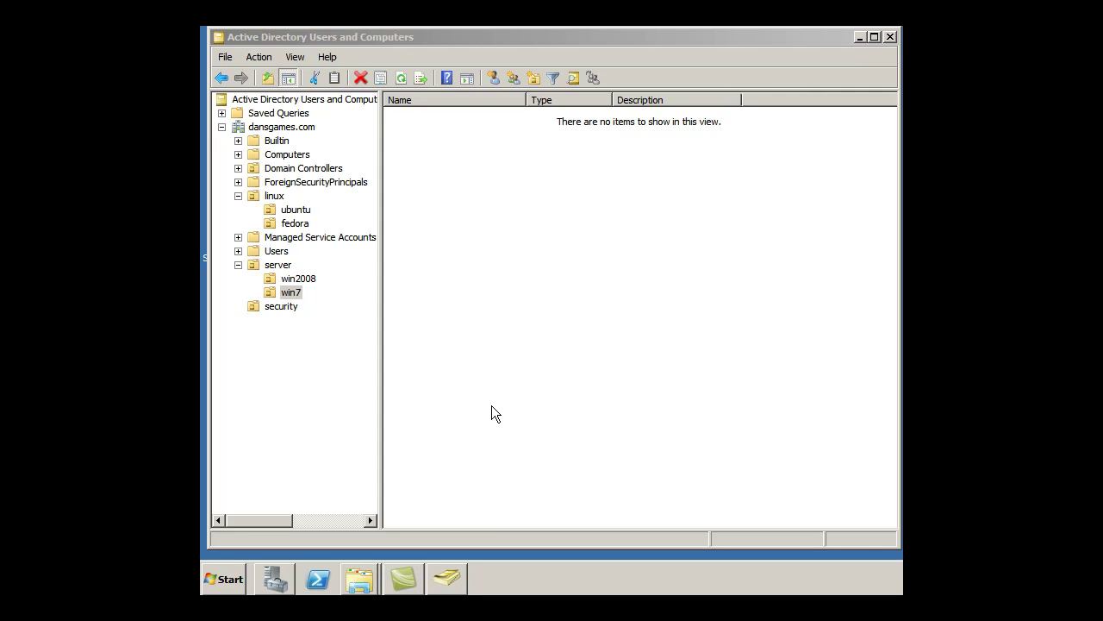
# Create an organizational unit named users inside the win7 organizational unit.
pyautogui.click(270, 293)
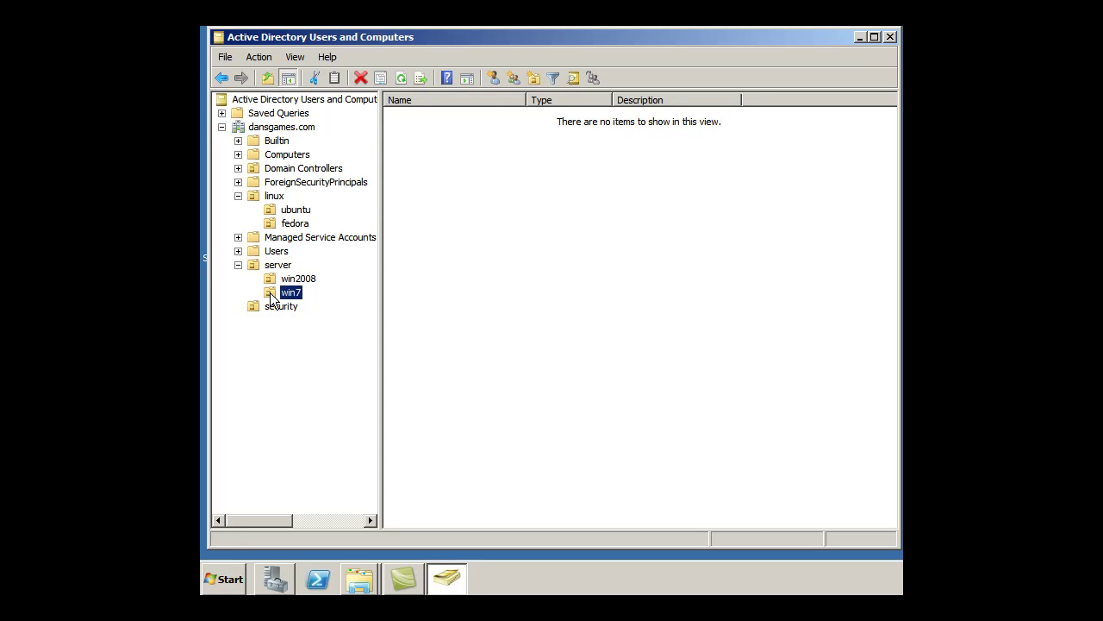
pyautogui.rightClick(269, 297)
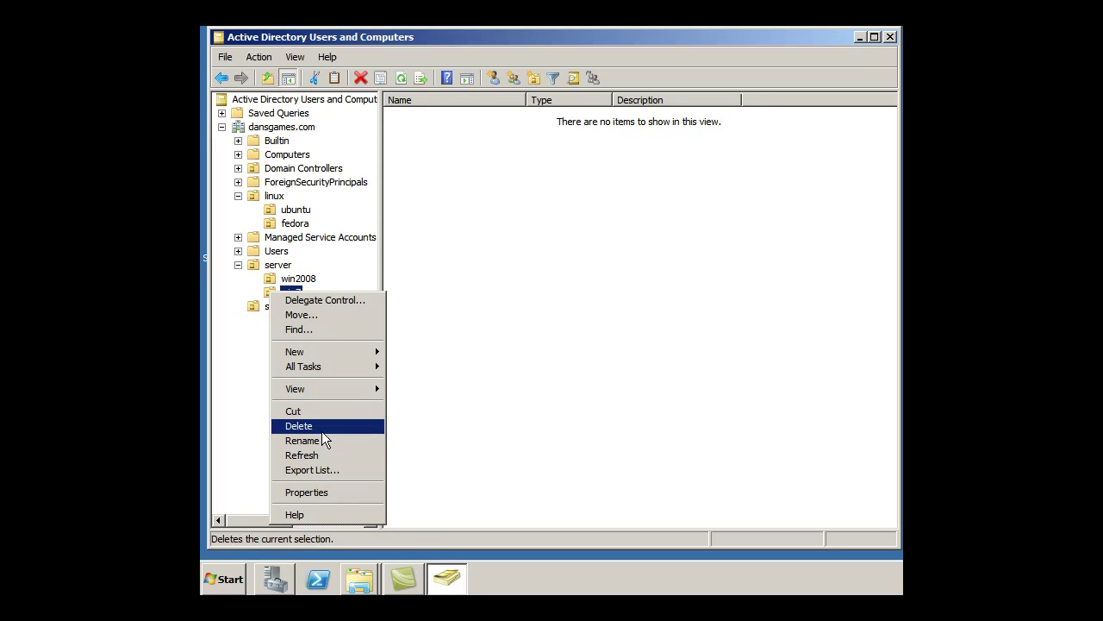
pyautogui.moveTo(330, 351)
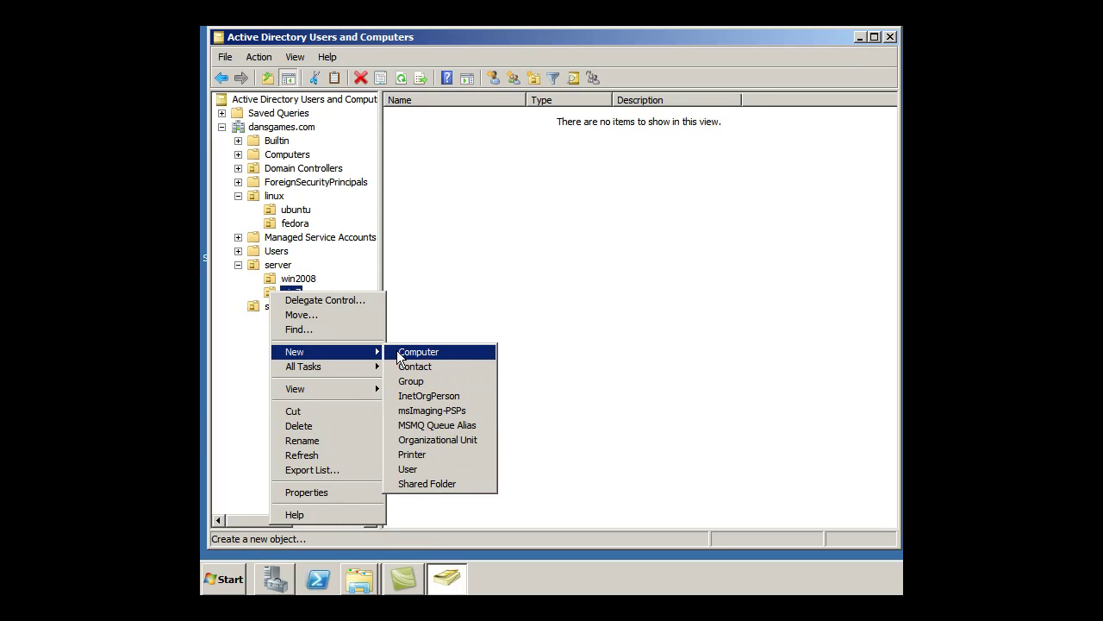
pyautogui.click(441, 442)
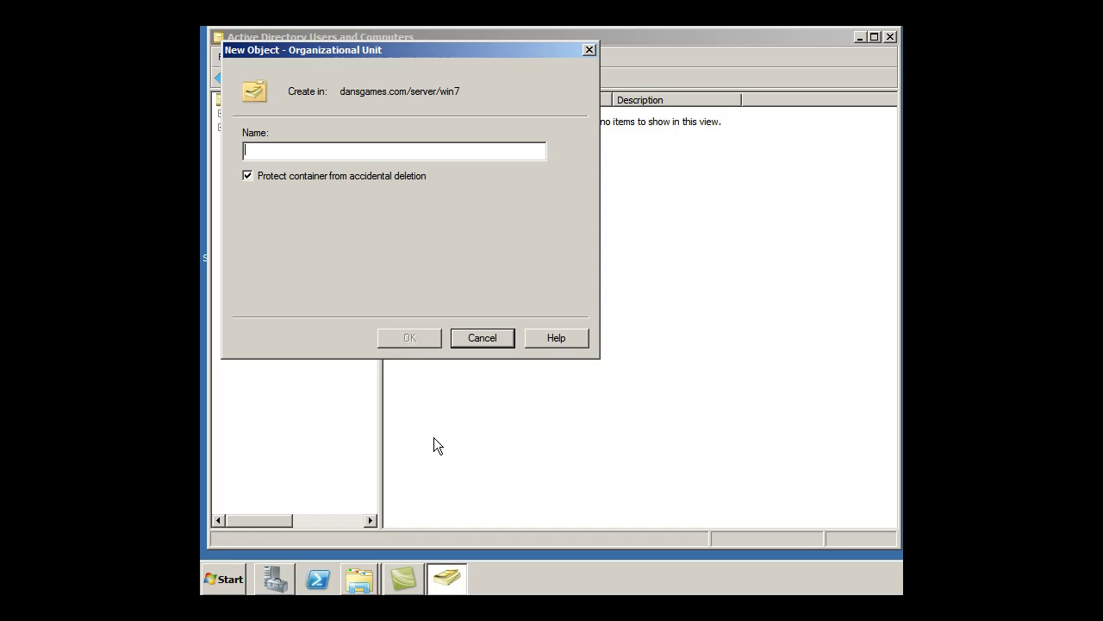
pyautogui.write('users')
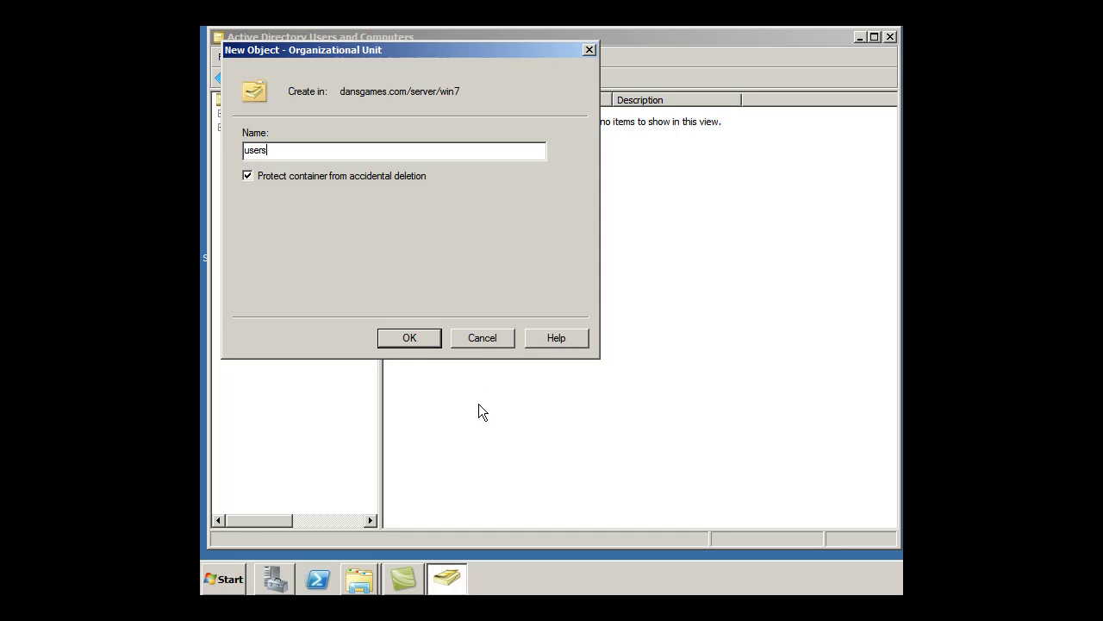
pyautogui.click(409, 338)
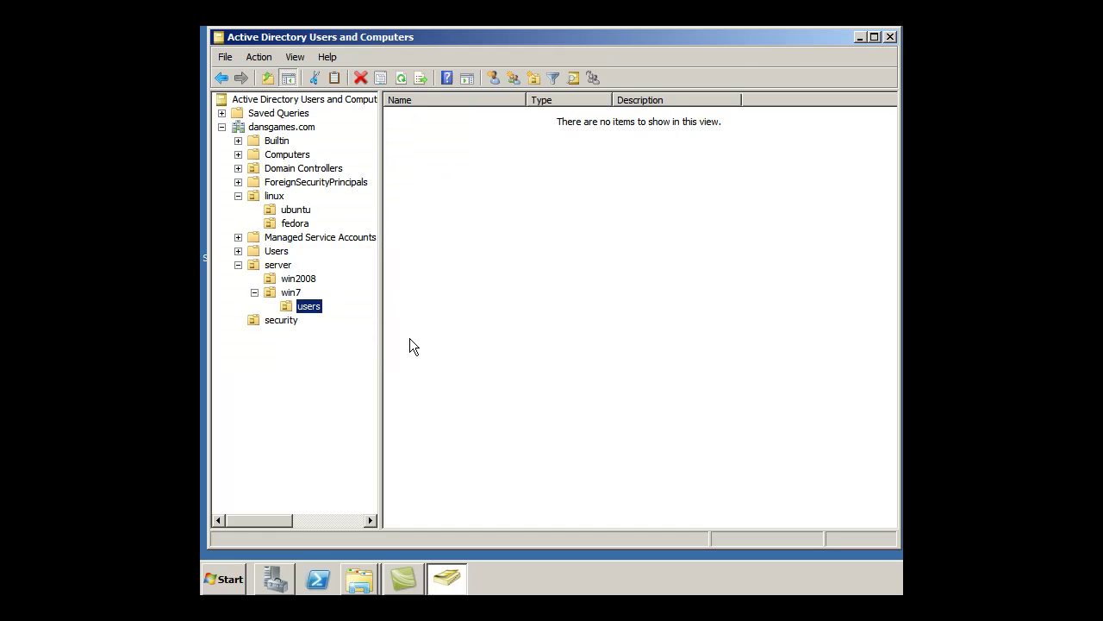
# Add another organizational unit named computers inside win7, alongside users.
pyautogui.rightClick(268, 293)
pyautogui.moveTo(298, 354)
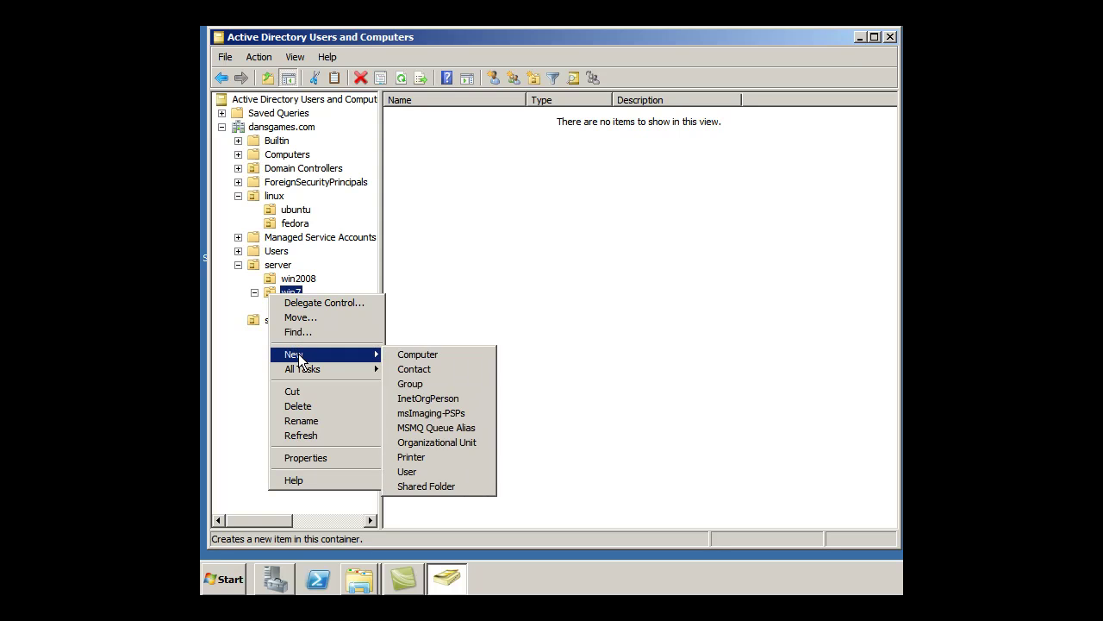
pyautogui.click(432, 442)
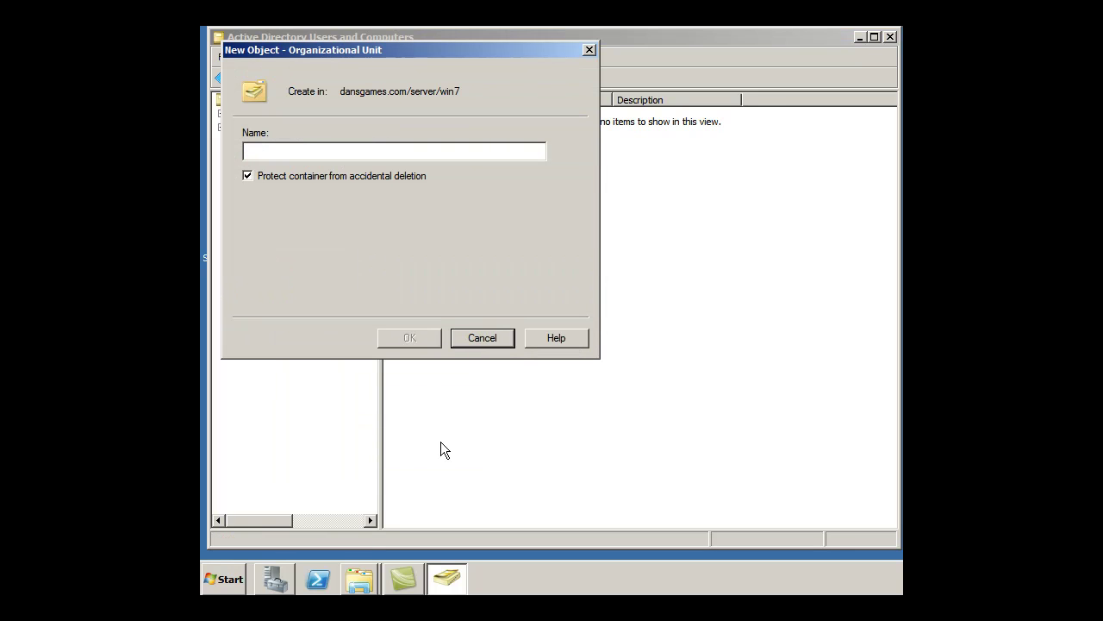
pyautogui.write('computers')
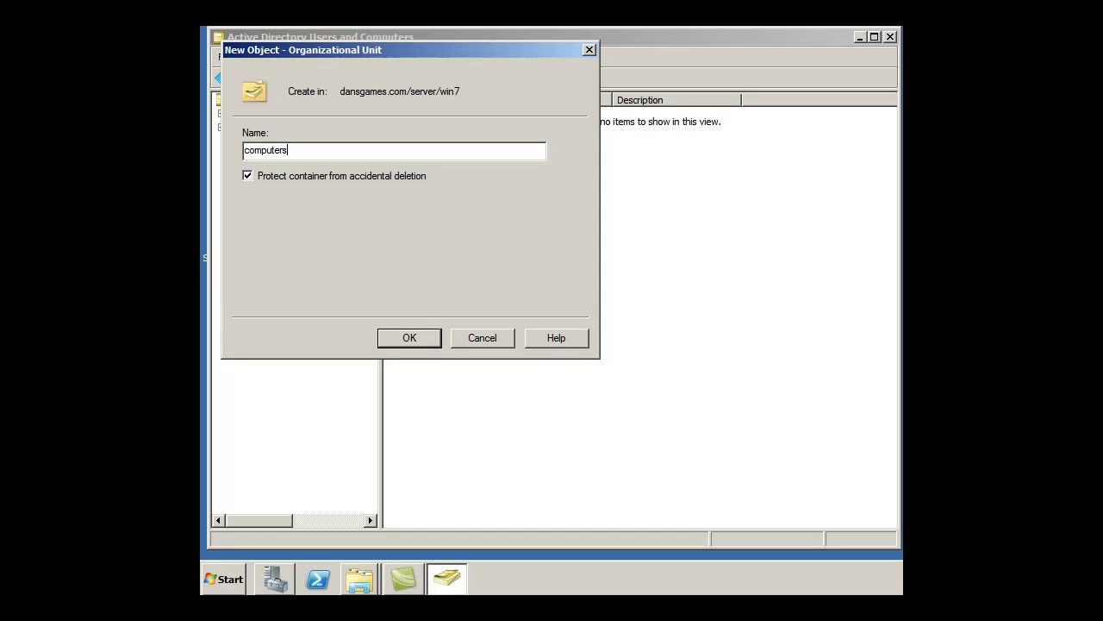
pyautogui.click(423, 337)
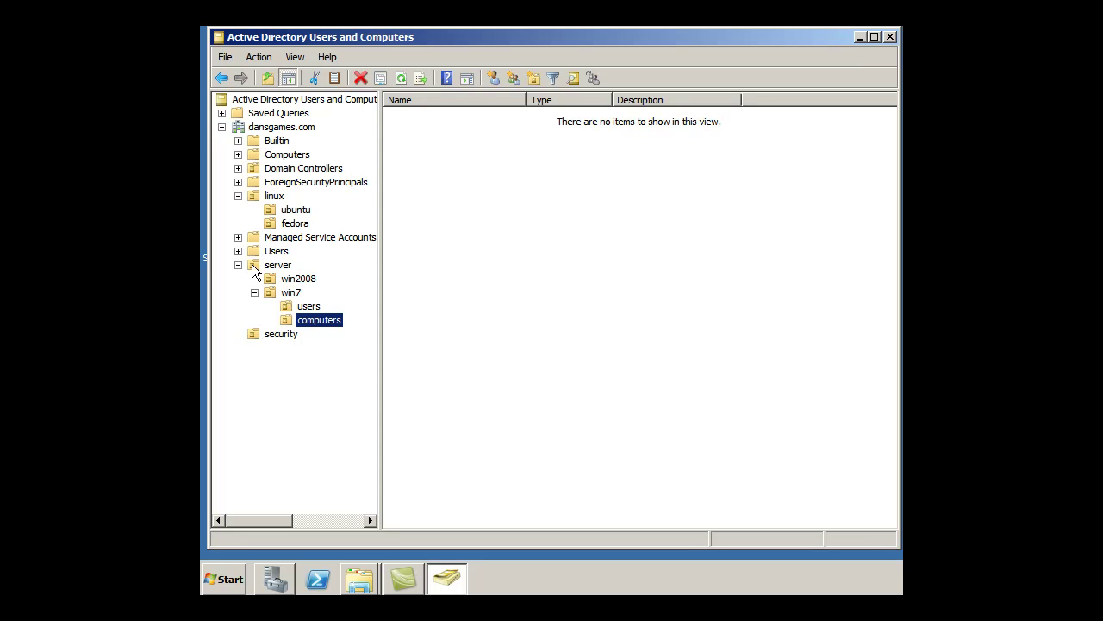
pyautogui.click(290, 308)
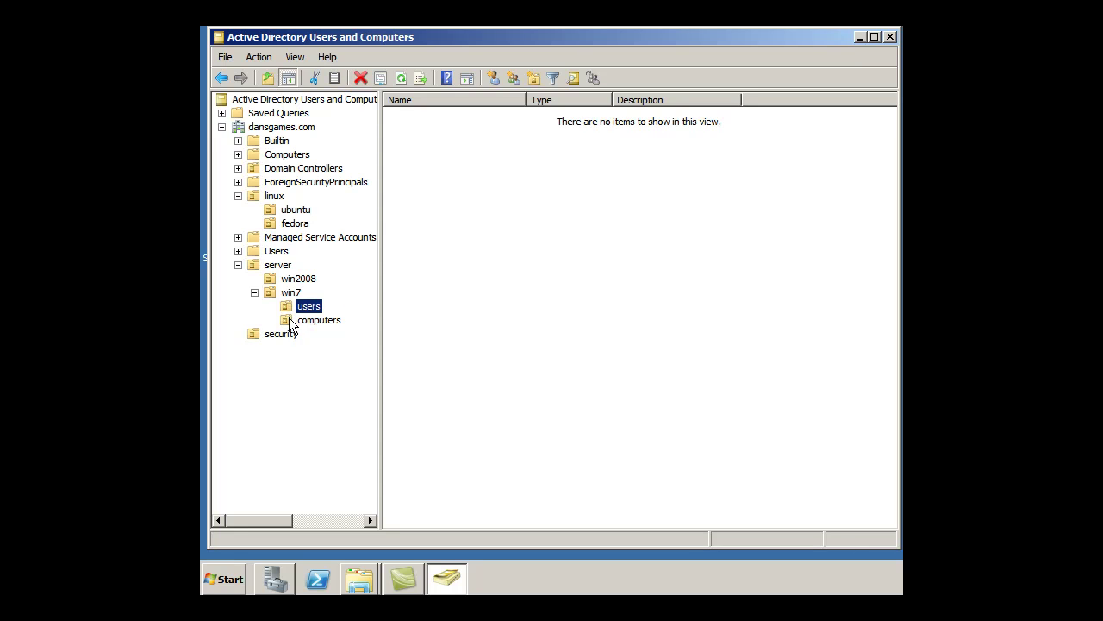
pyautogui.click(289, 323)
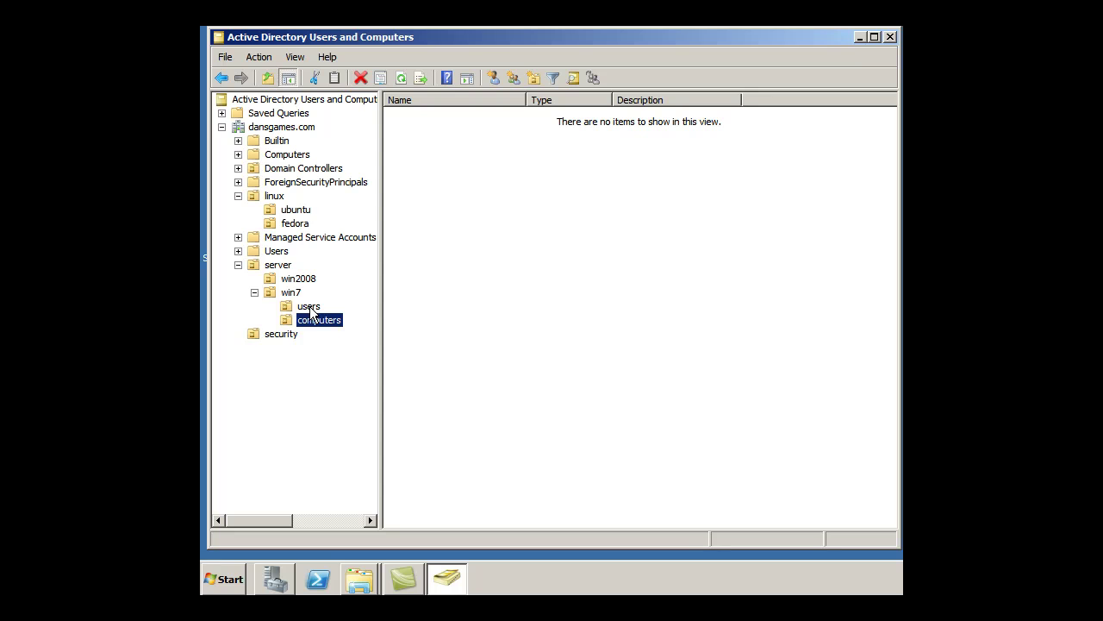
pyautogui.press('Up')
pyautogui.click(287, 322)
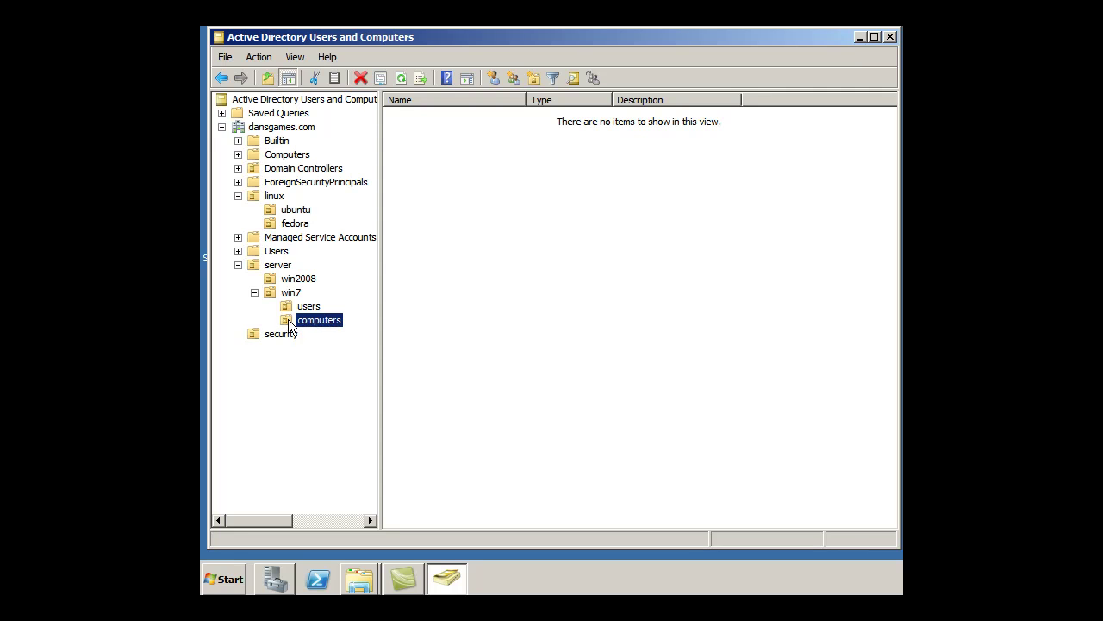